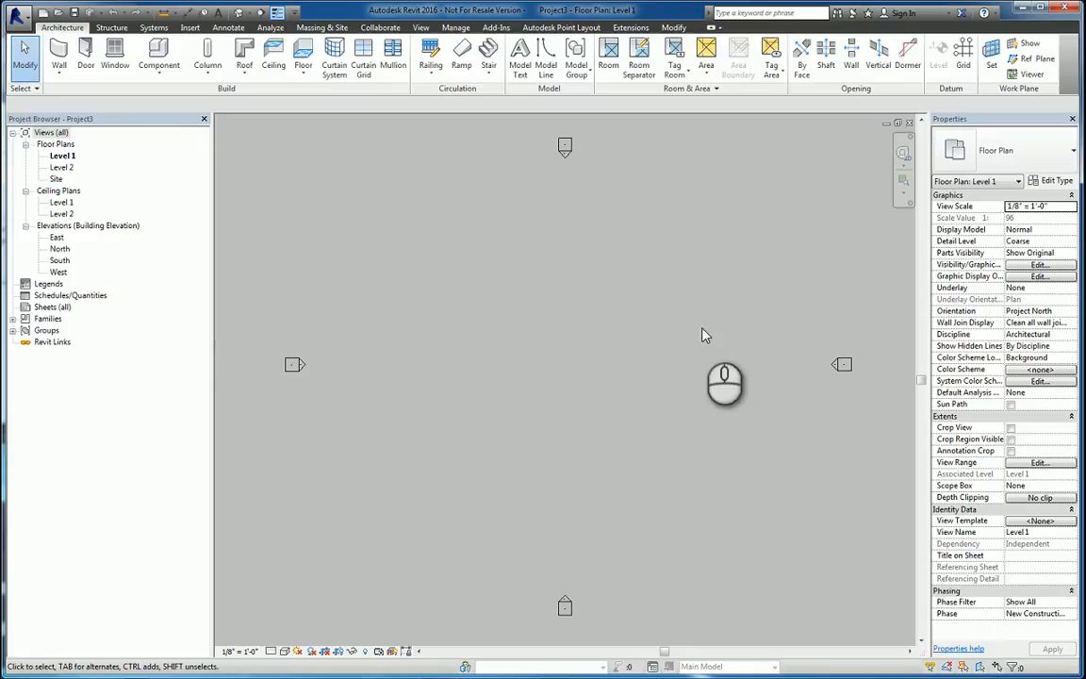
# - Start opening a file and browse to the Revit Custom Files folder on the Portable Backup Drive (F:)
pyautogui.click(57, 12)
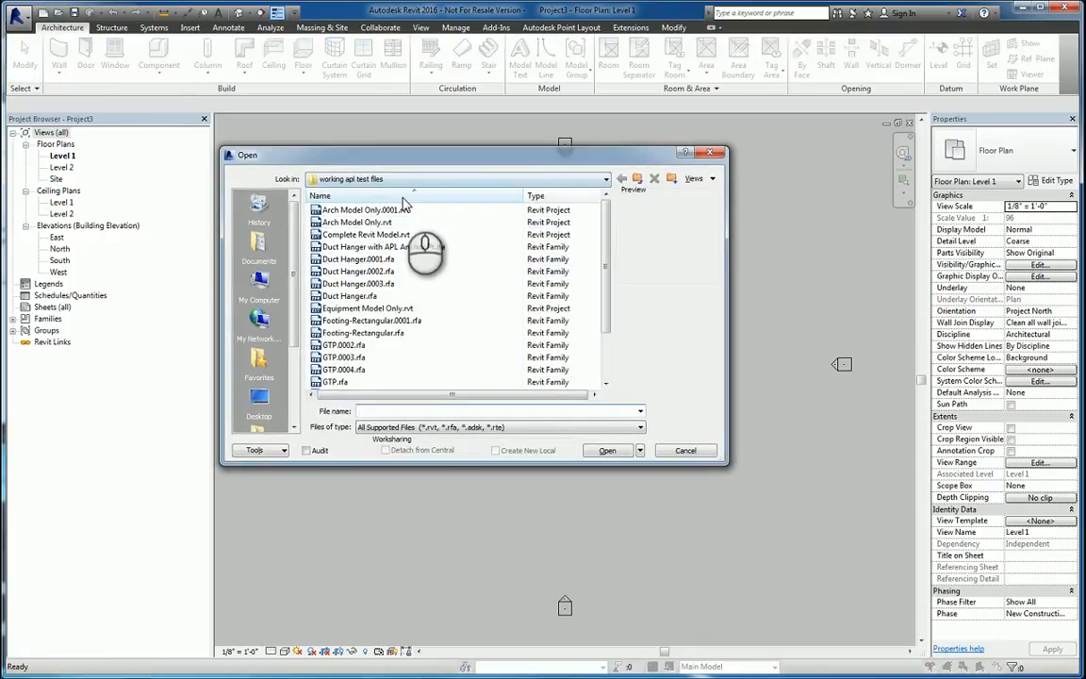
pyautogui.click(261, 283)
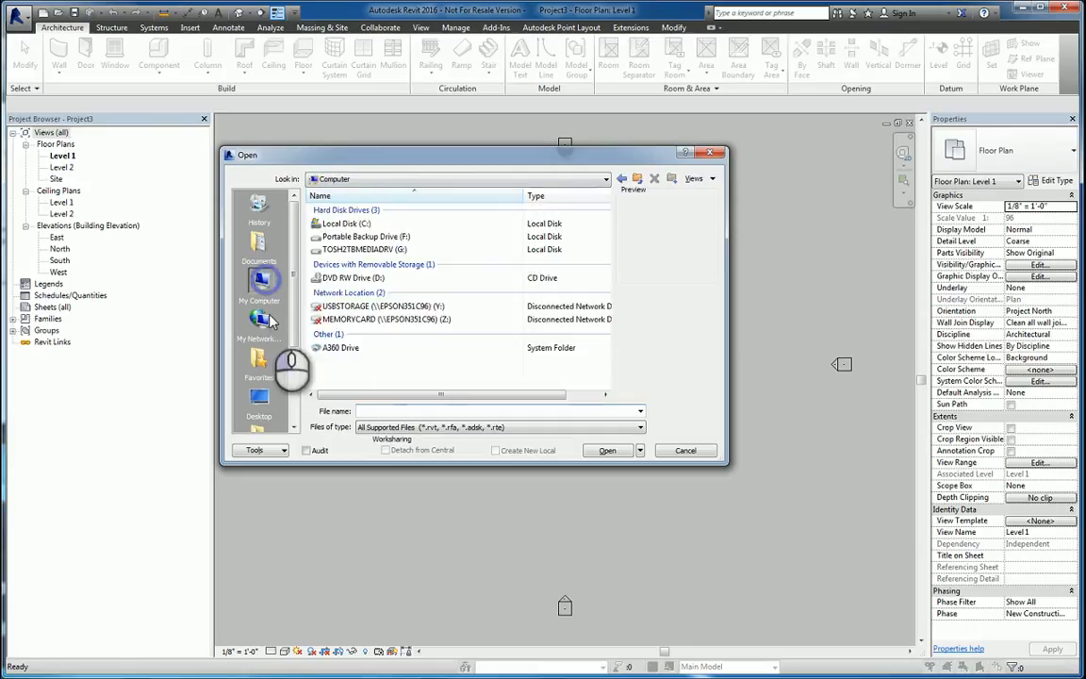
pyautogui.doubleClick(377, 237)
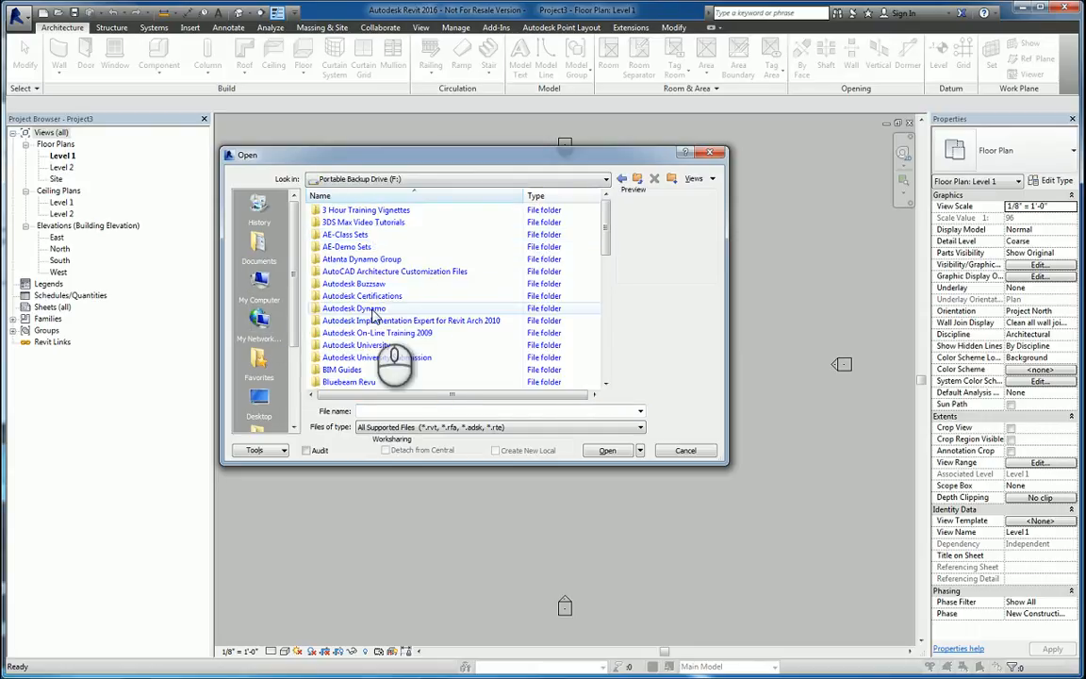
pyautogui.click(373, 314)
pyautogui.press('r')
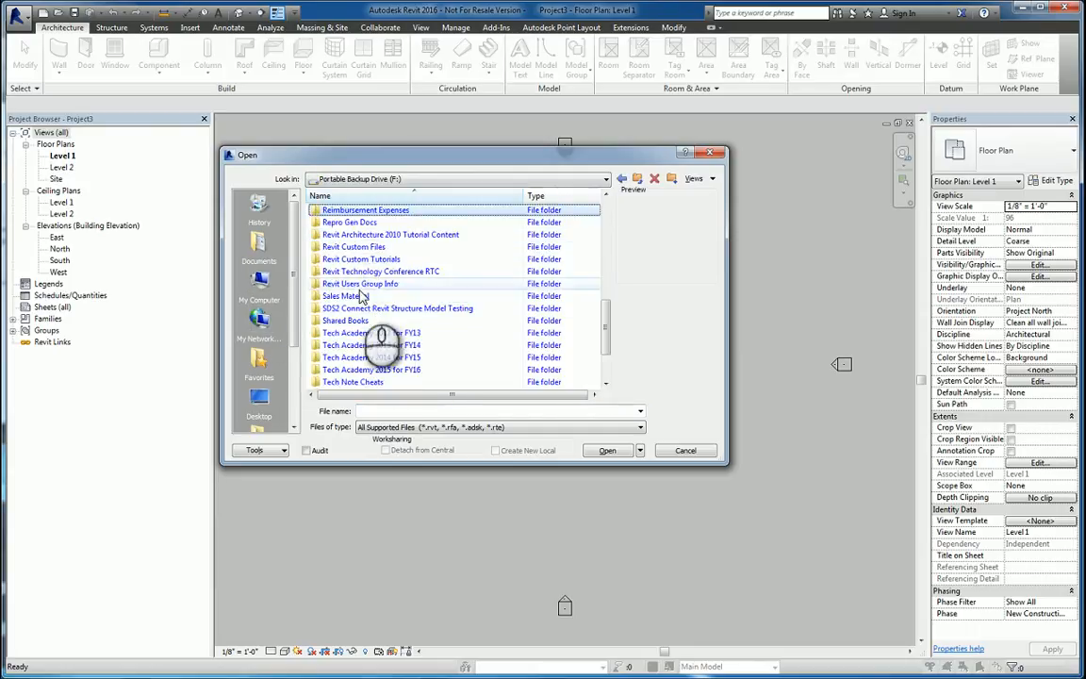
pyautogui.doubleClick(353, 246)
# - Find and open the family file Line Based Fence Family 2.rfa in the Revit Custom Files folder
pyautogui.click(358, 283)
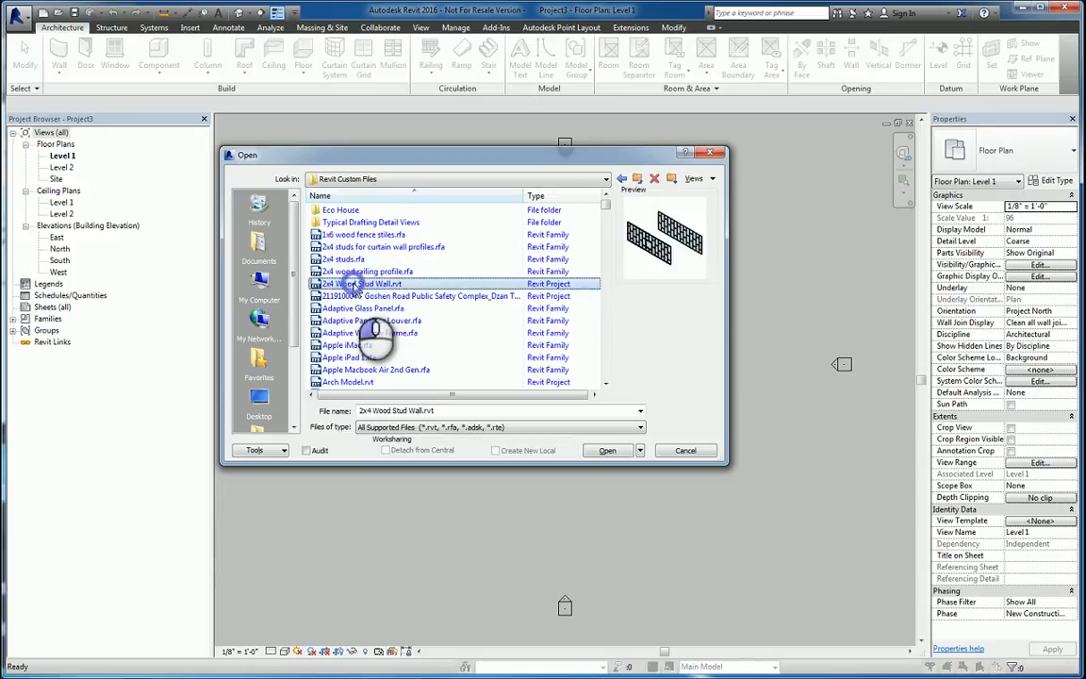
pyautogui.press('f')
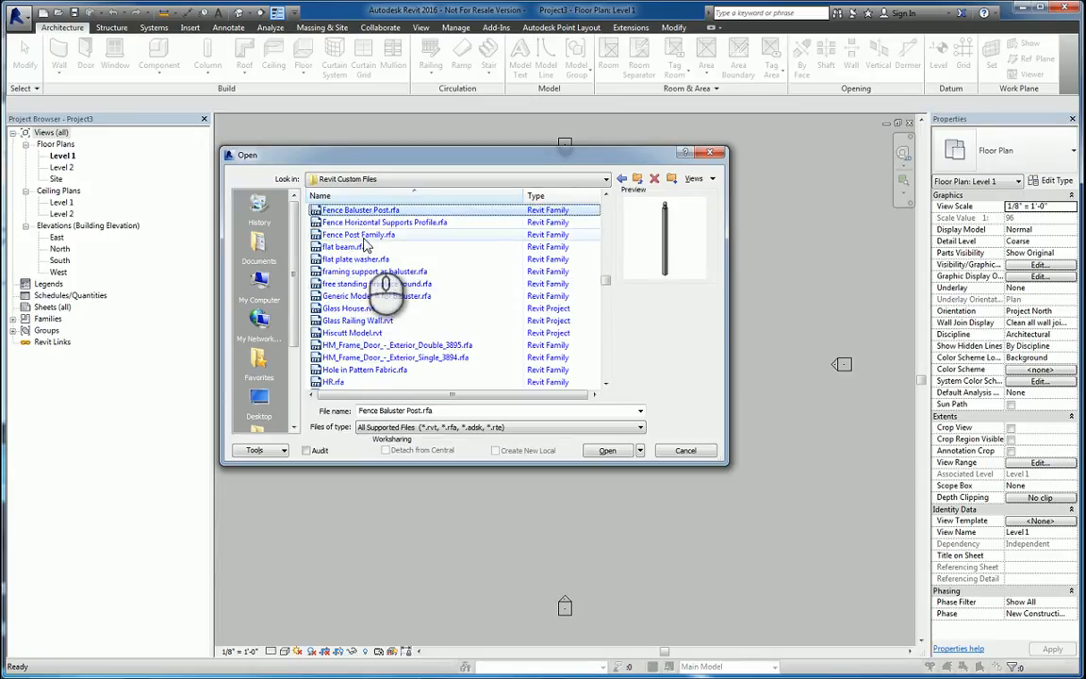
pyautogui.press('Down')
pyautogui.press('Down')
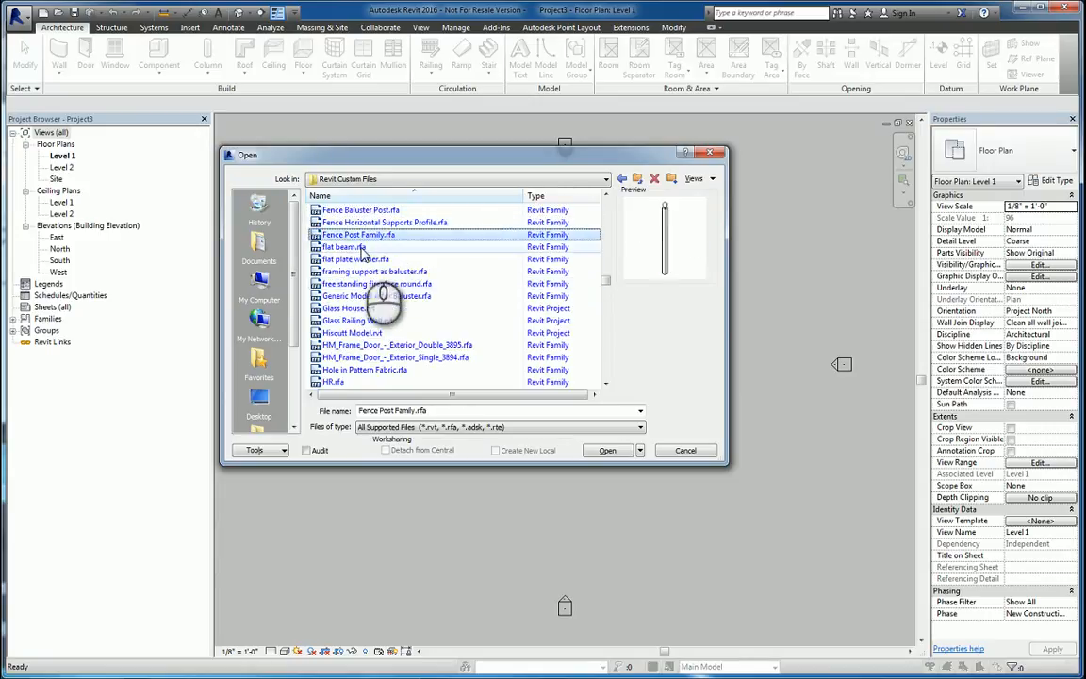
pyautogui.press('Down')
pyautogui.press('Down')
pyautogui.press('Down')
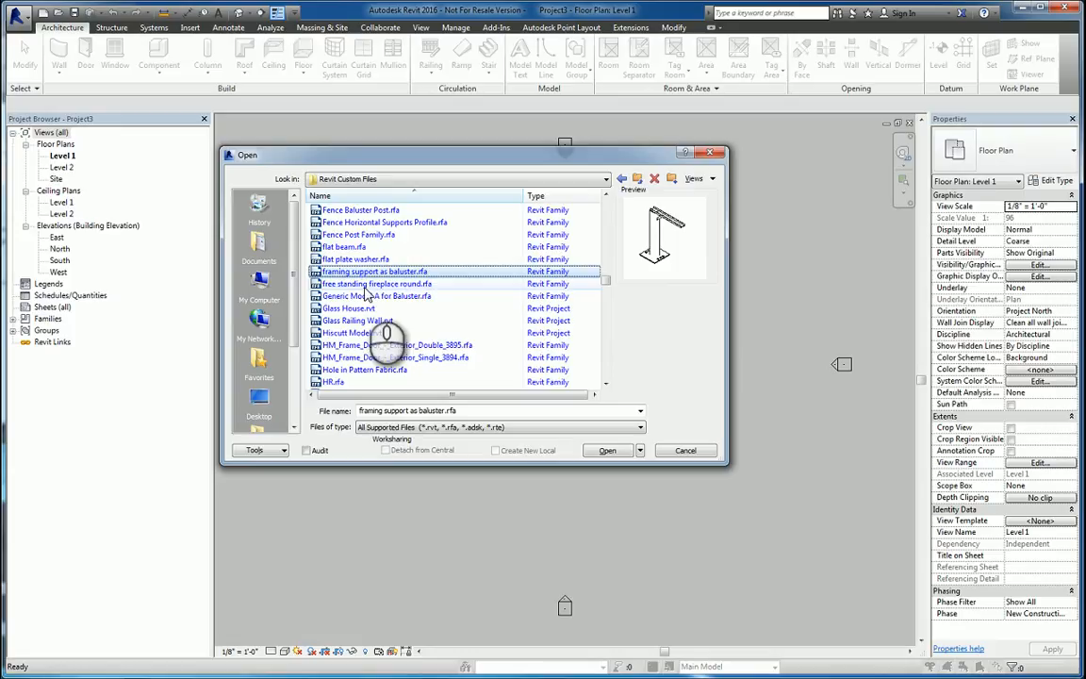
pyautogui.scroll(-3, 377, 311)
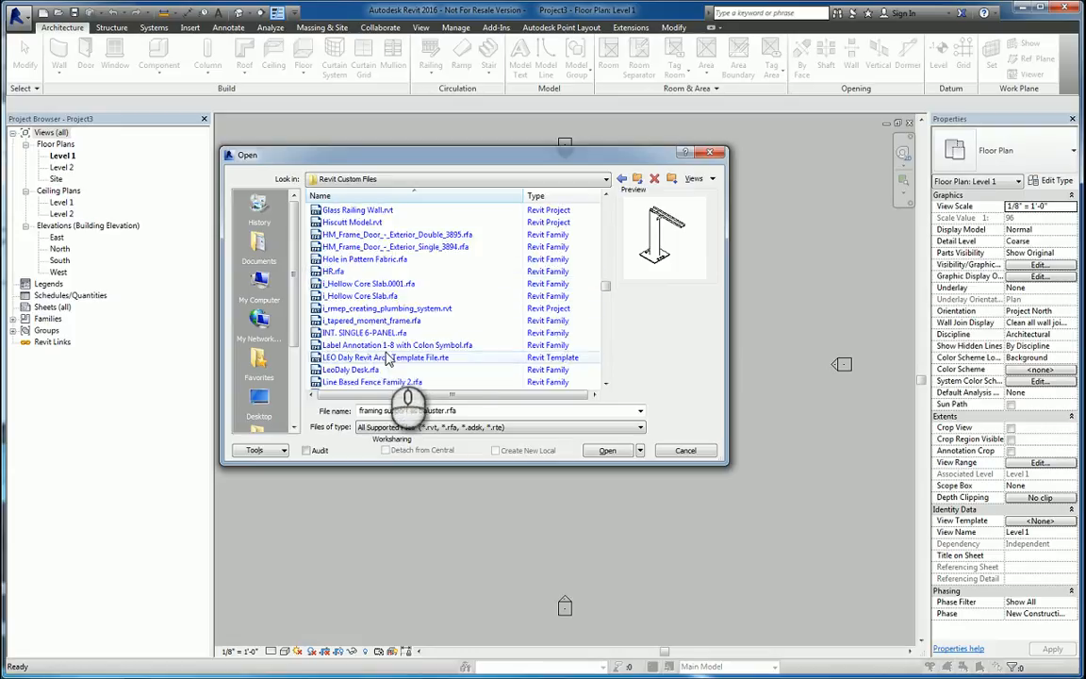
pyautogui.scroll(-4, 387, 363)
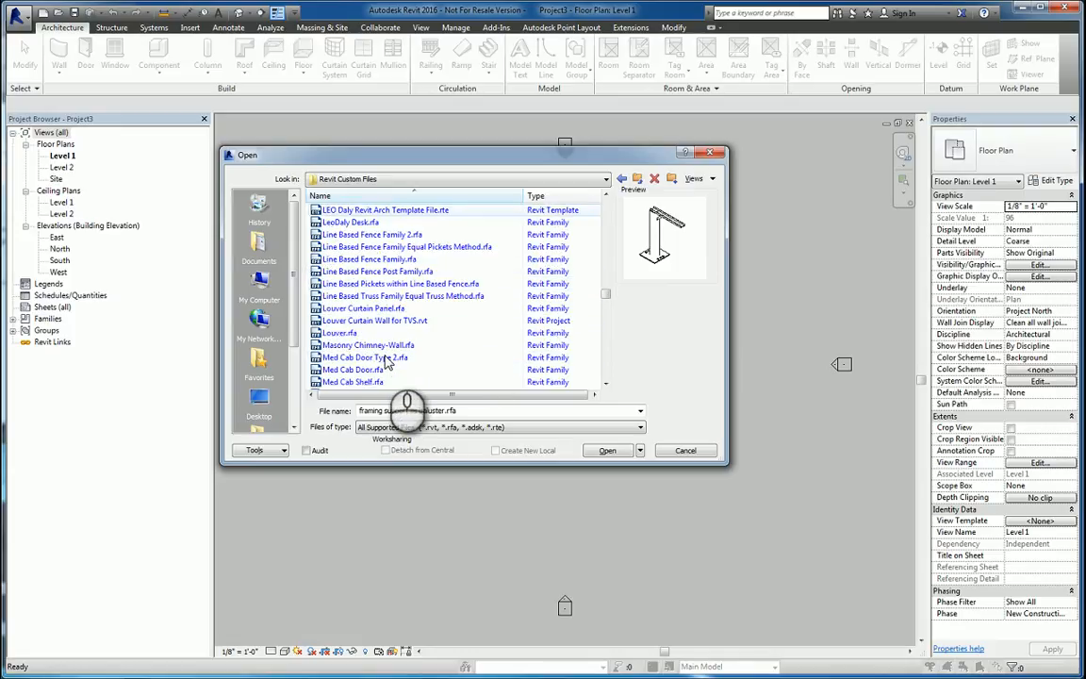
pyautogui.click(386, 235)
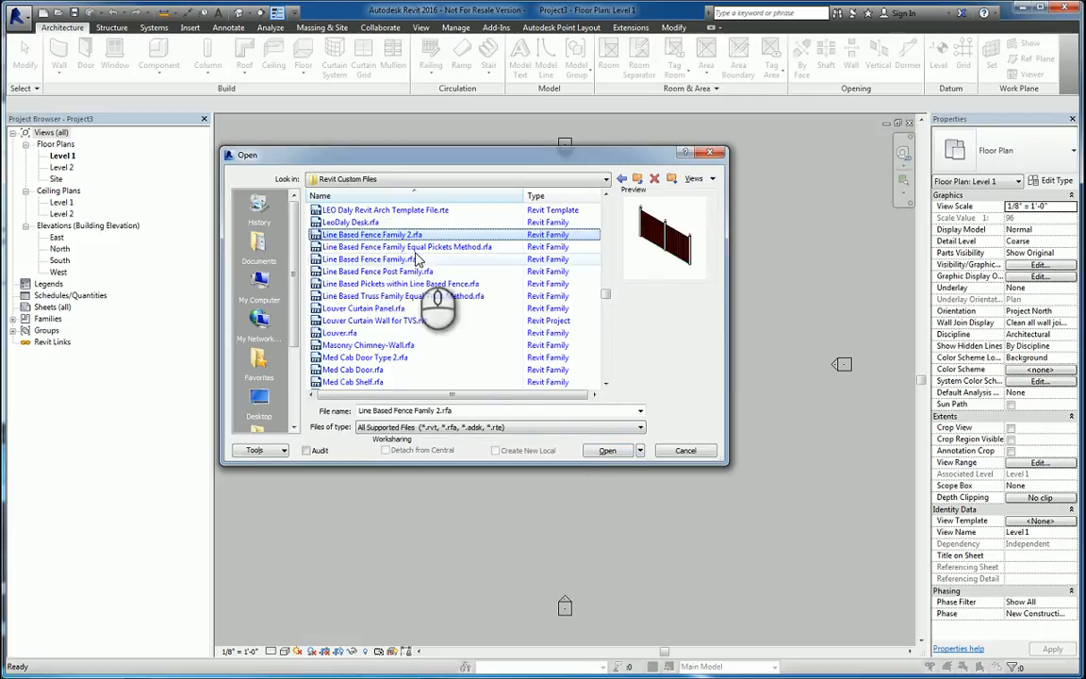
pyautogui.click(607, 449)
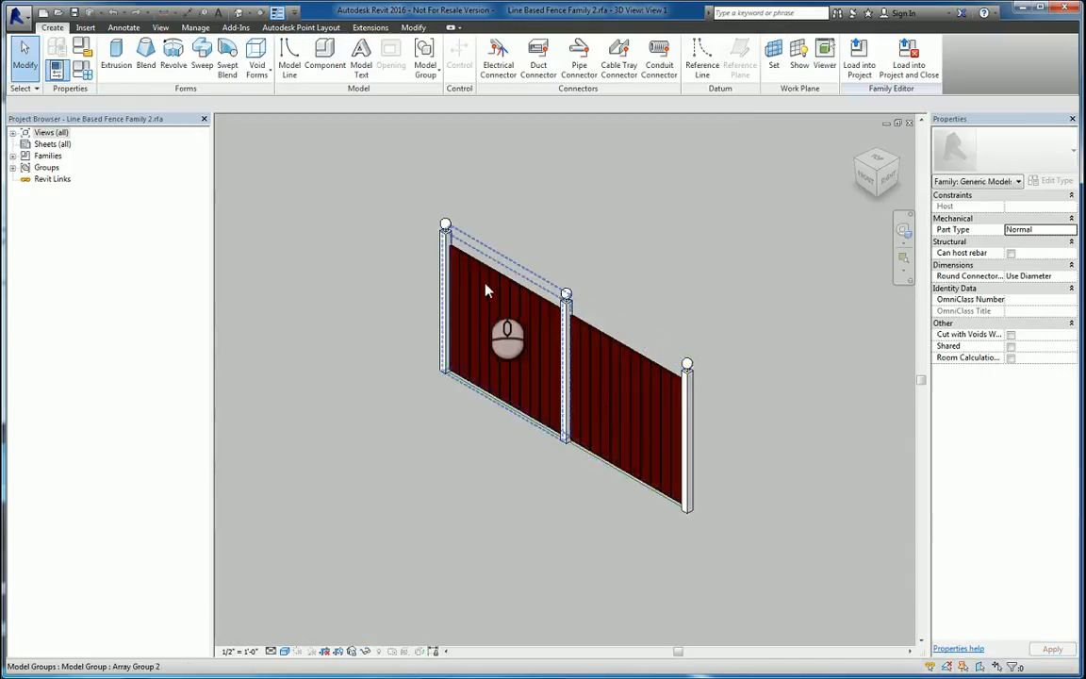
# - Create a new project alongside the open fence family and dismiss the error messages
pyautogui.click(43, 11)
pyautogui.click(408, 400)
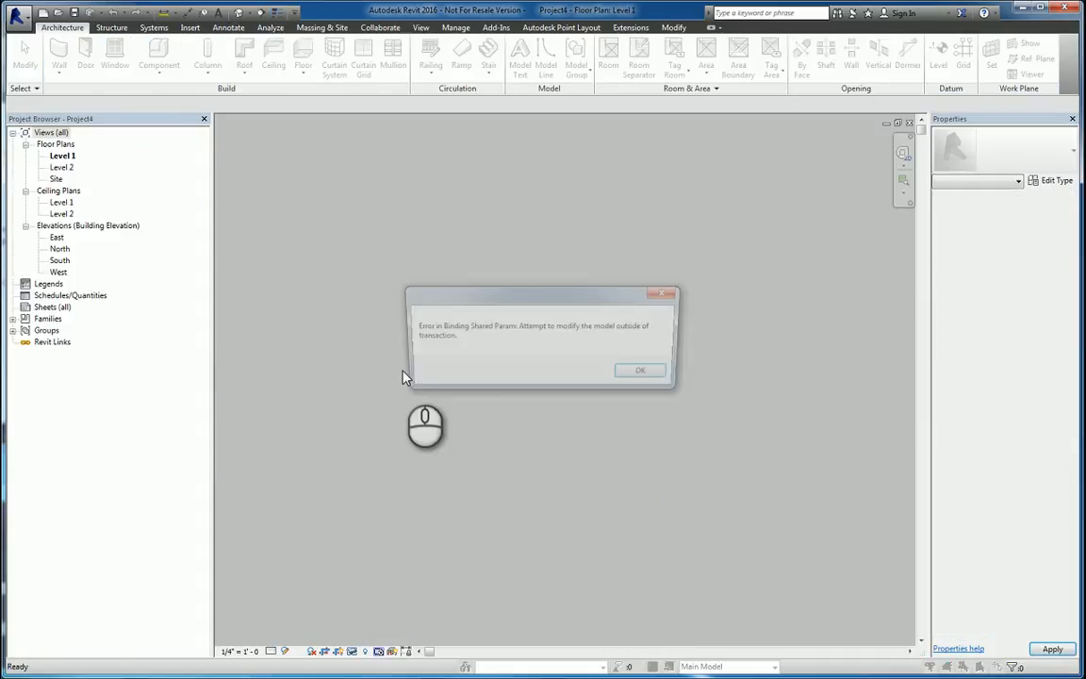
pyautogui.click(662, 378)
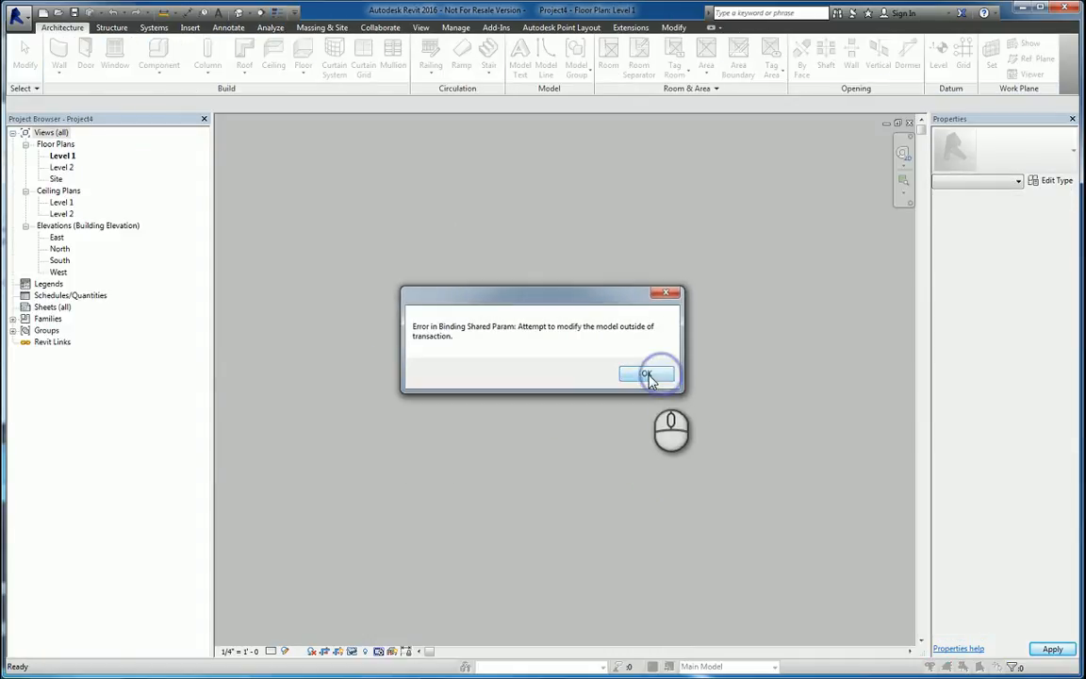
pyautogui.click(660, 376)
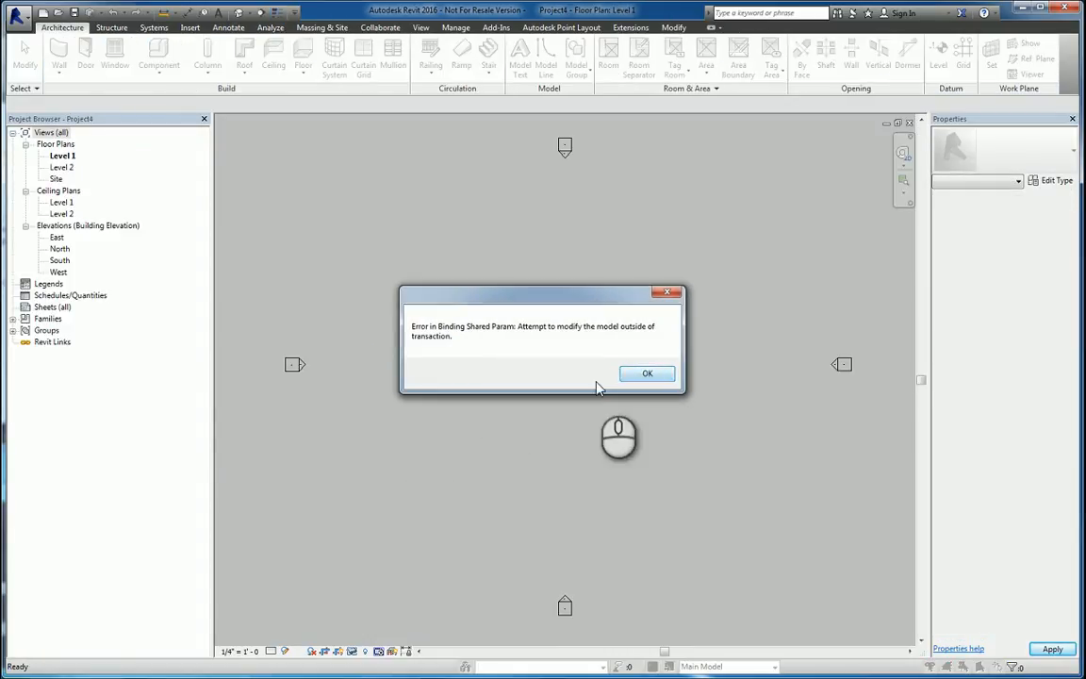
pyautogui.click(639, 374)
# - Return to the Line Based Fence Family 2 file and load it into Project4 only
pyautogui.click(316, 304)
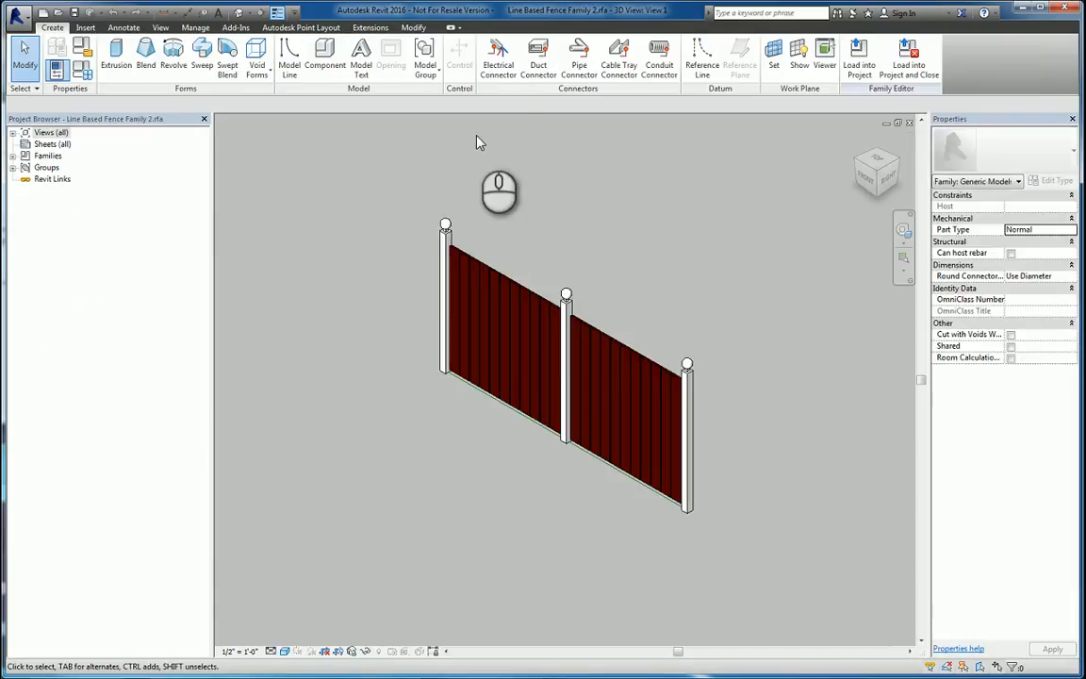
pyautogui.click(860, 58)
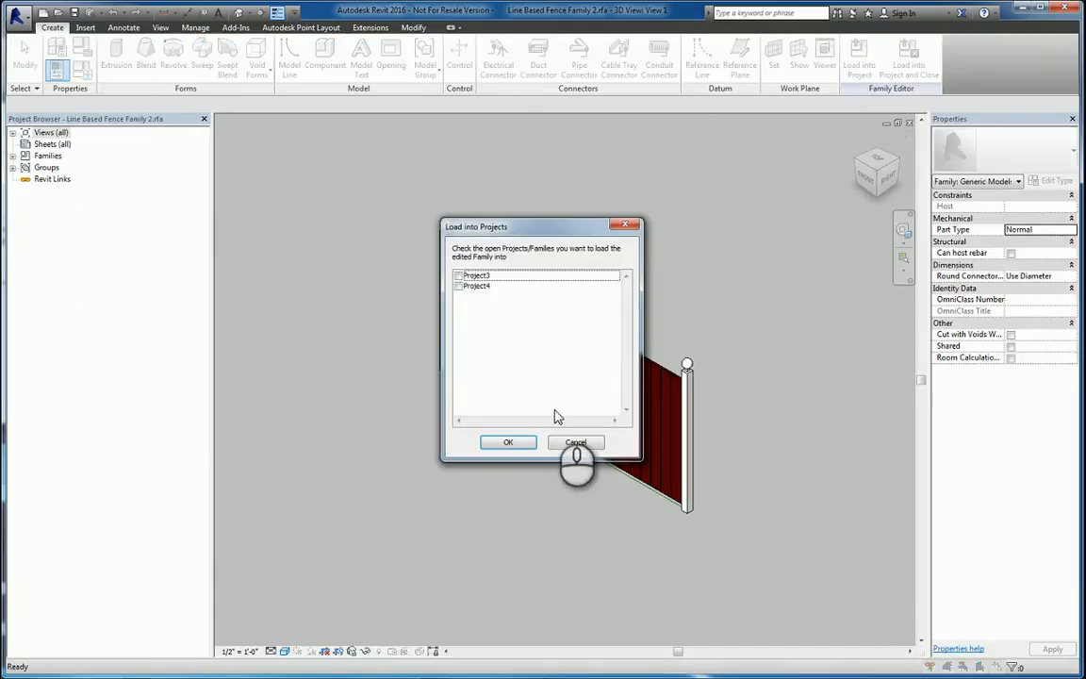
pyautogui.click(459, 287)
pyautogui.click(508, 441)
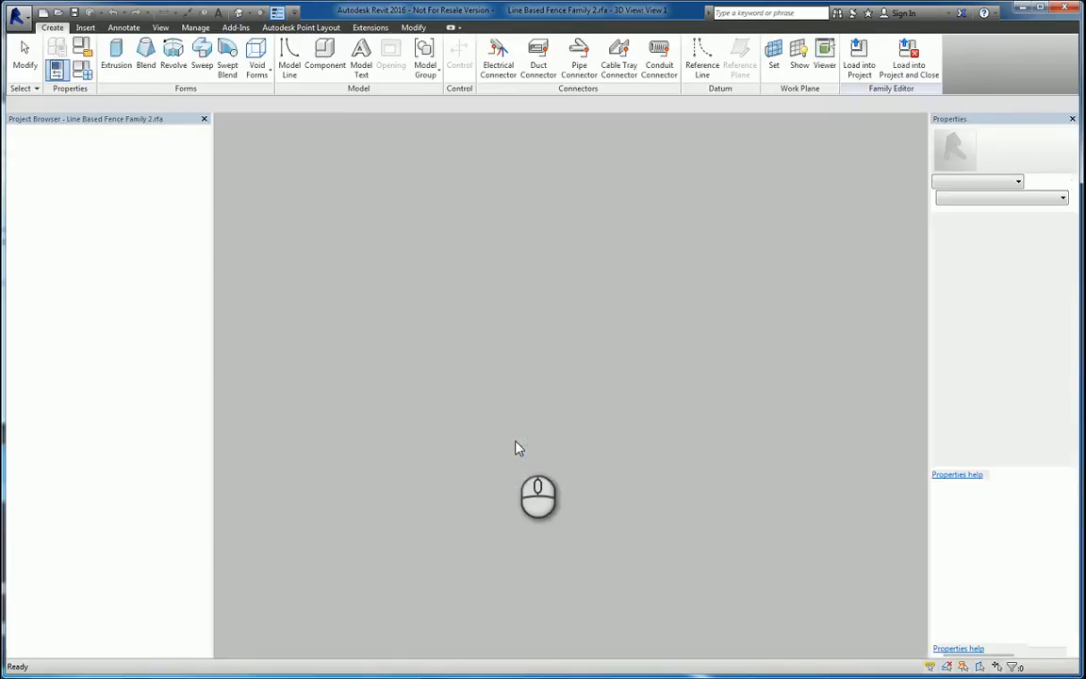
pyautogui.click(640, 370)
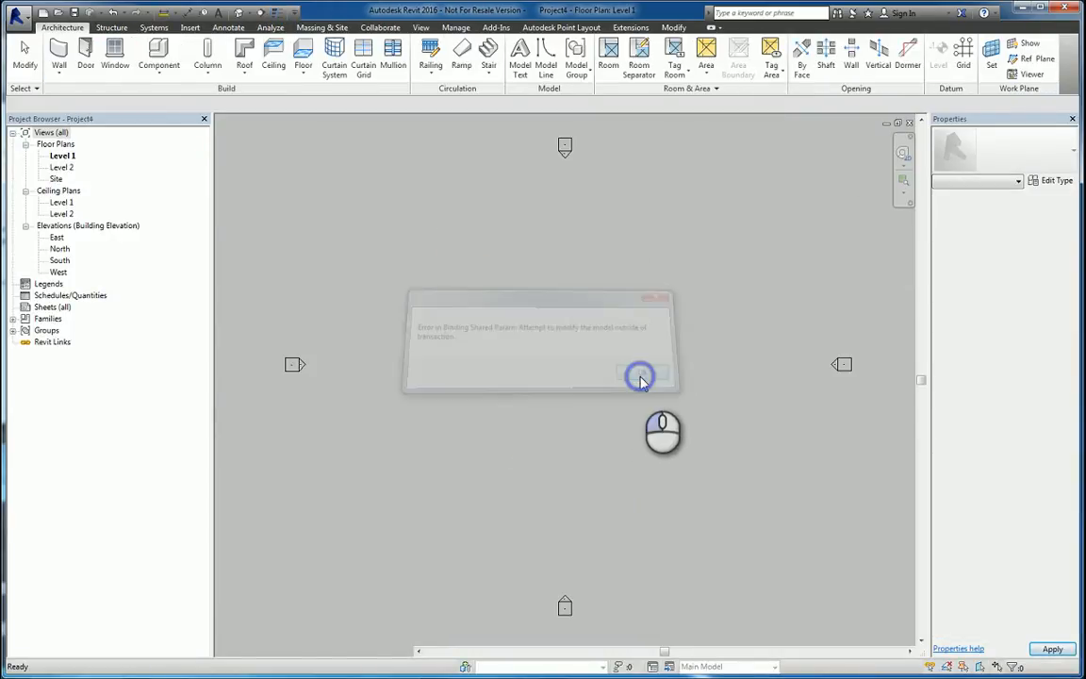
# - Place a Line Based Fence Family 2 component on the Level 1 work plane, about 81' long and sloping slightly upward
pyautogui.click(157, 53)
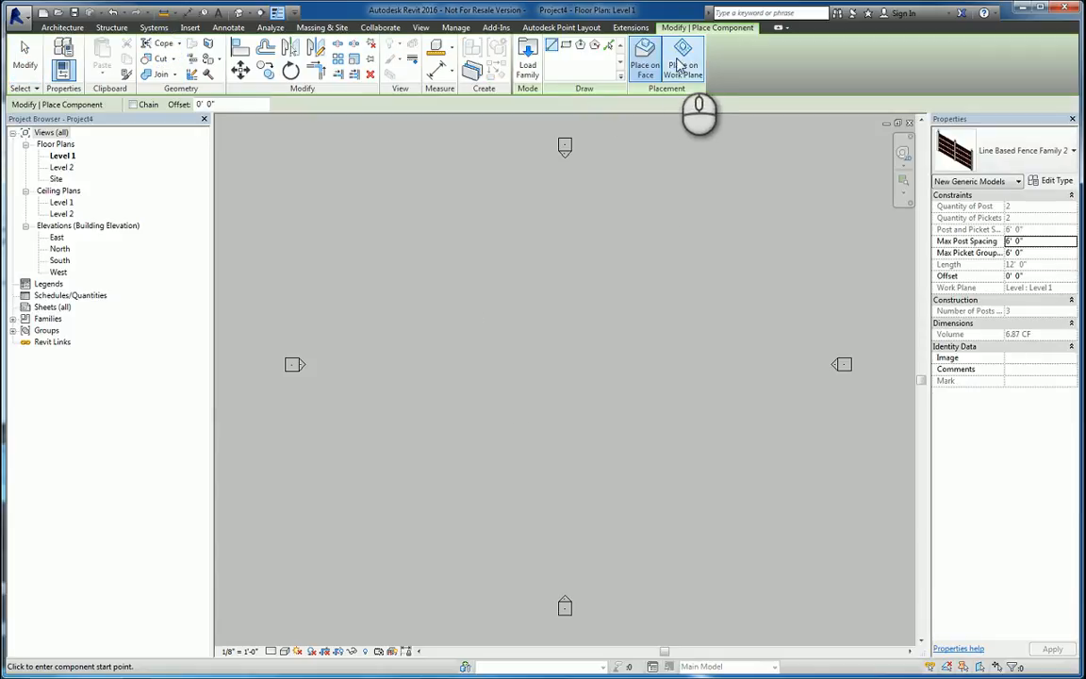
pyautogui.click(683, 56)
pyautogui.click(427, 364)
pyautogui.click(686, 309)
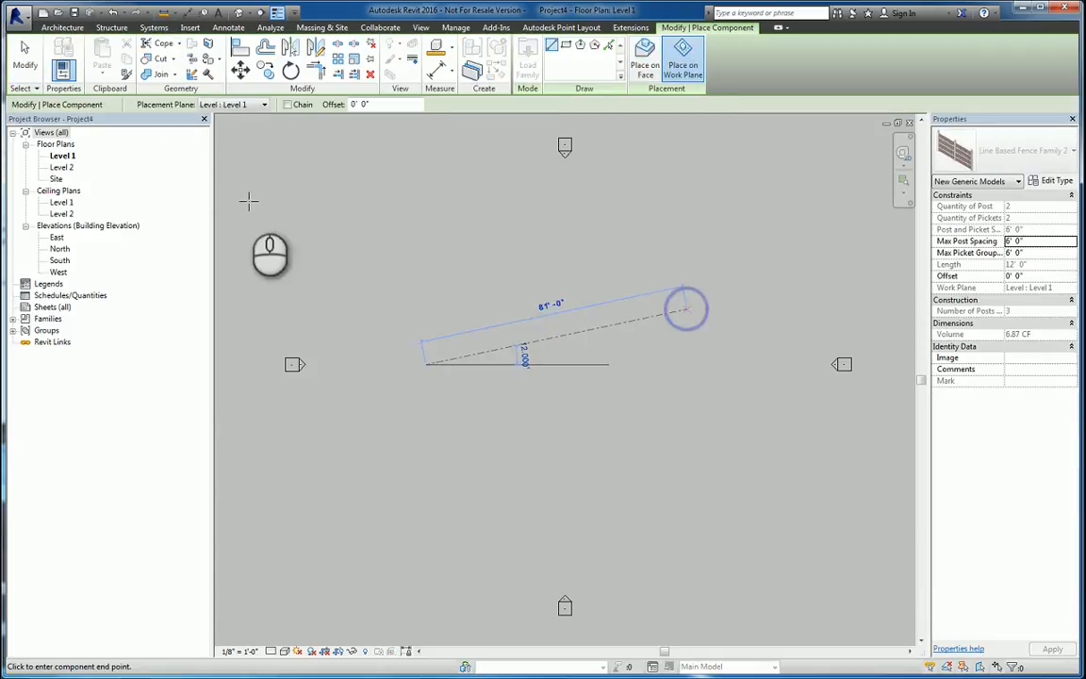
pyautogui.click(28, 58)
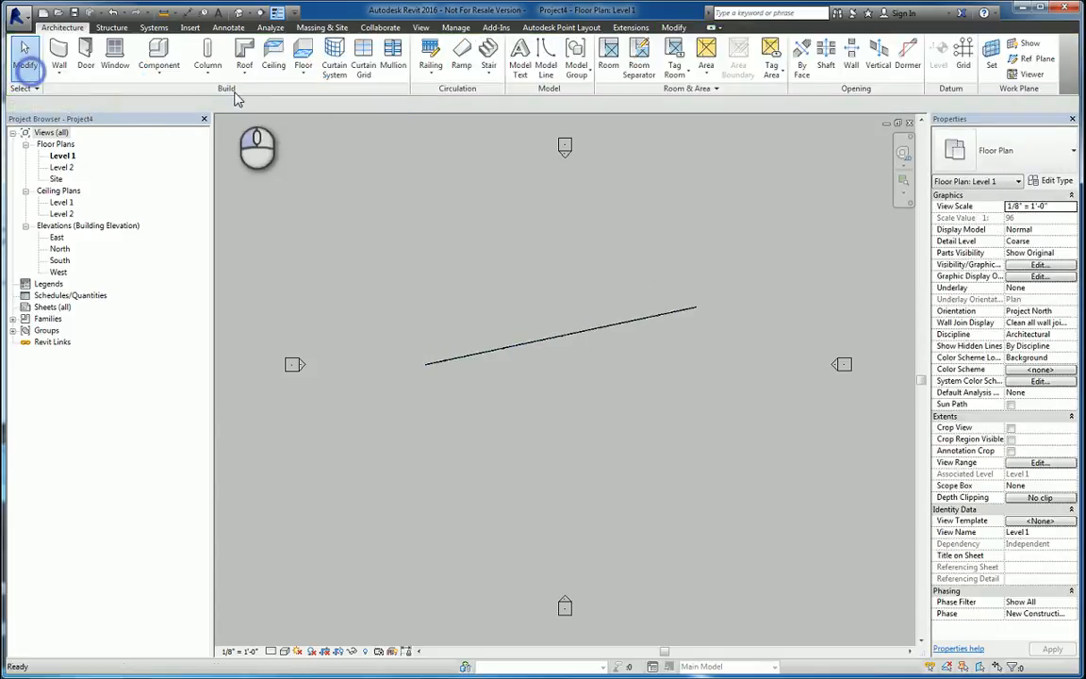
# - Check the placed fence in the default 3D view, close that view and delete the fence from the Level 1 plan
pyautogui.click(239, 12)
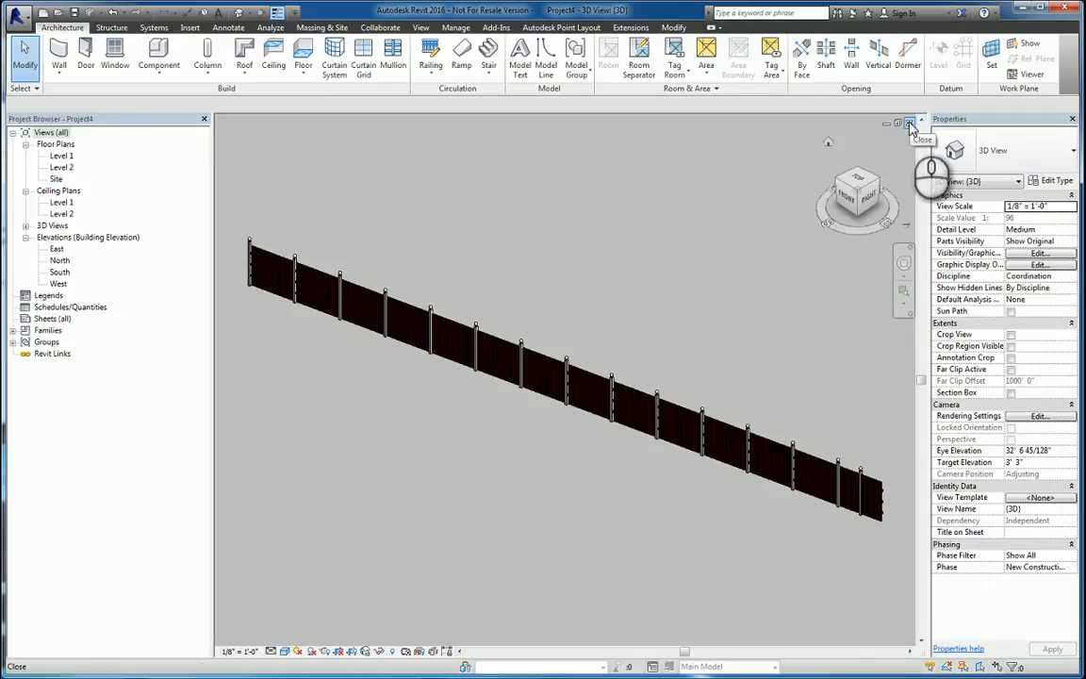
pyautogui.click(911, 126)
pyautogui.click(686, 311)
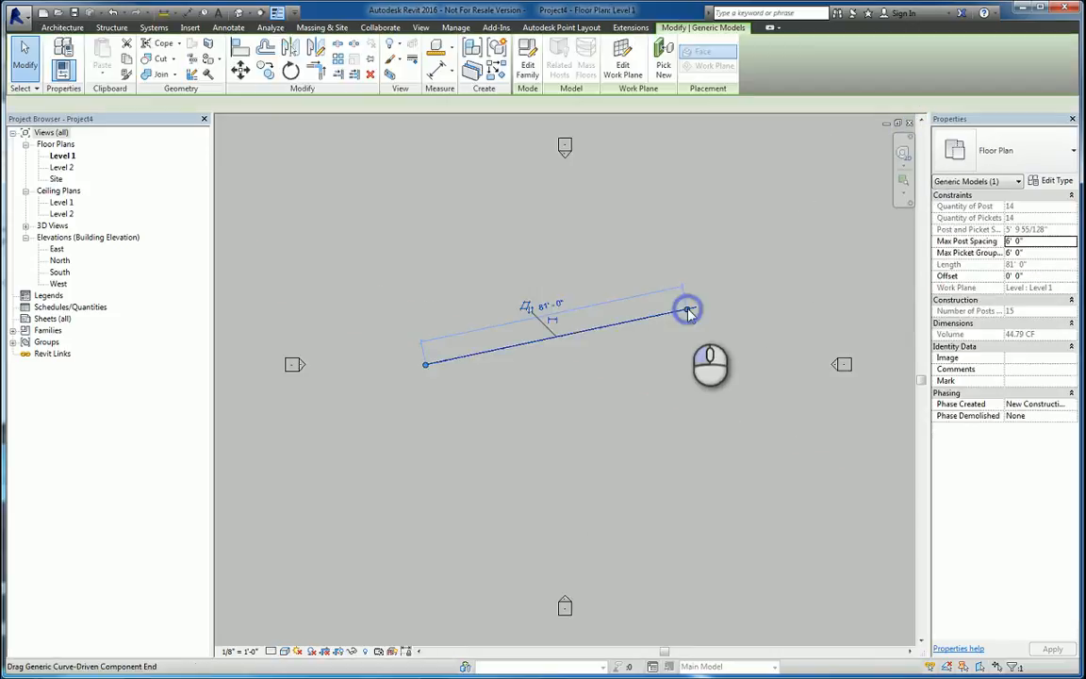
pyautogui.press('Delete')
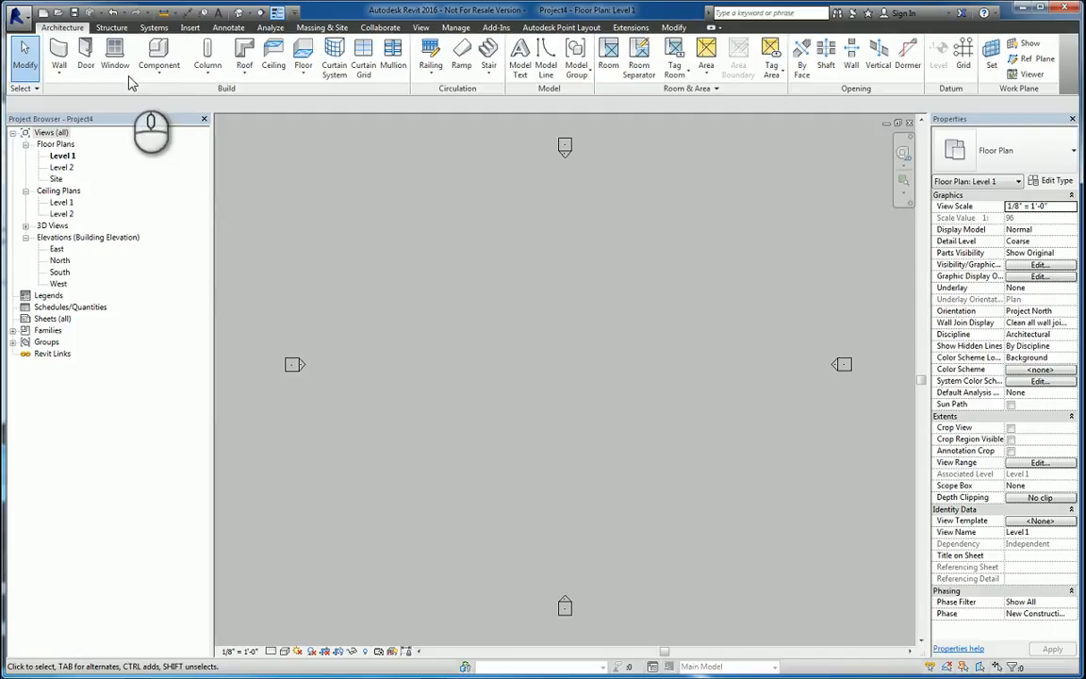
# - Draw a short horizontal Generic - 8" wall near the middle of the Level 1 floor plan
pyautogui.click(58, 54)
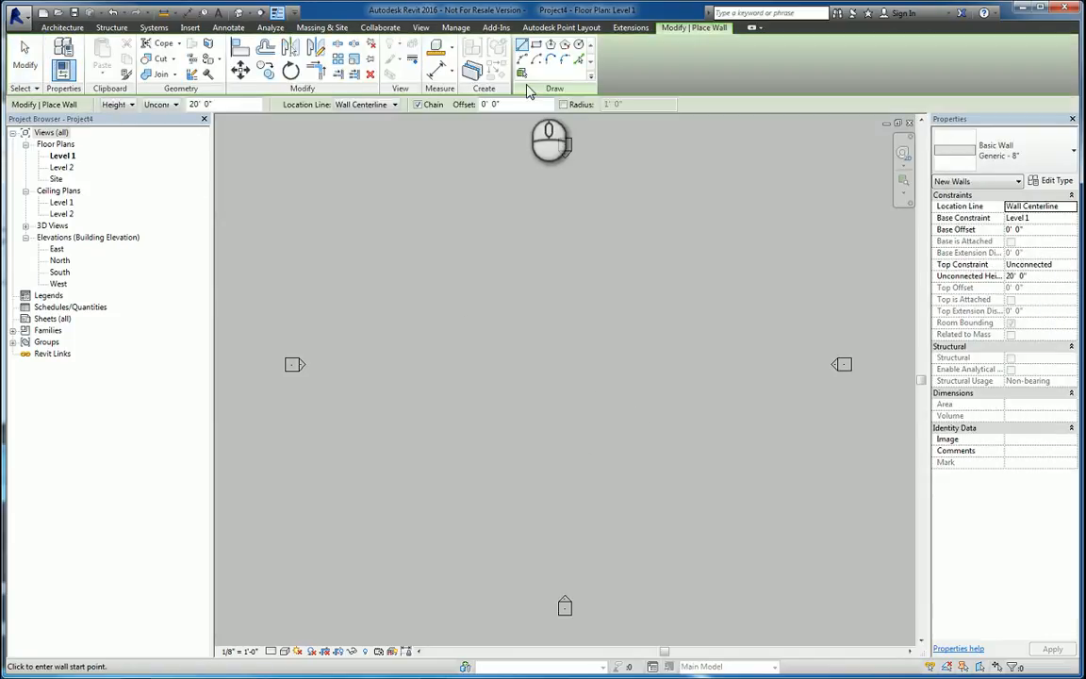
pyautogui.click(528, 346)
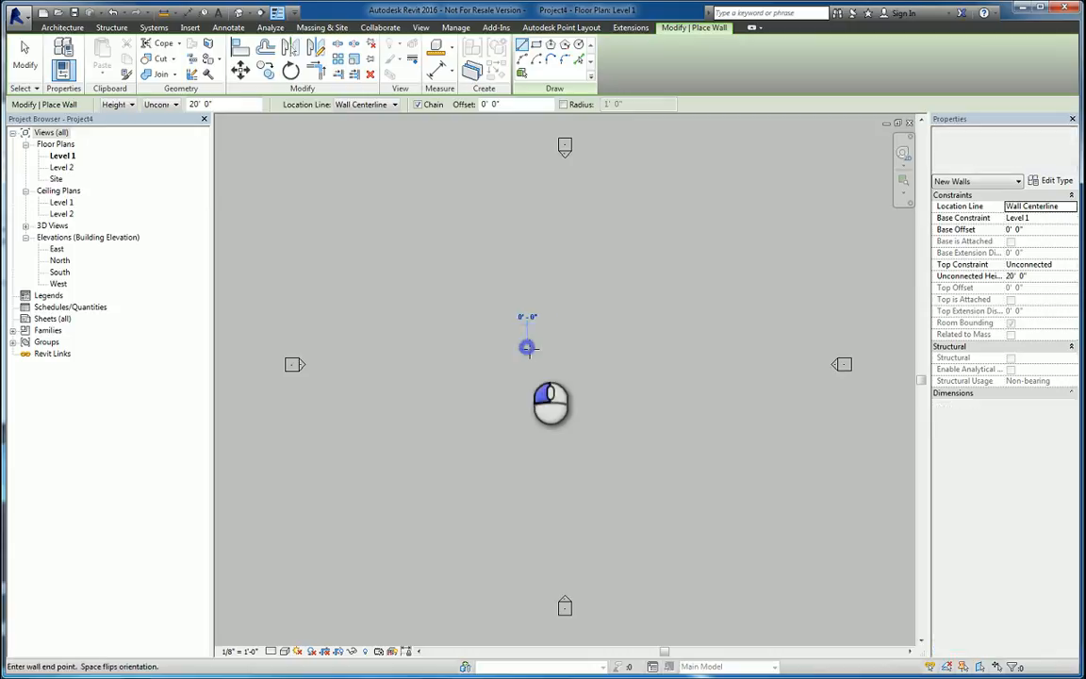
pyautogui.click(598, 346)
pyautogui.press('Escape')
pyautogui.press('Escape')
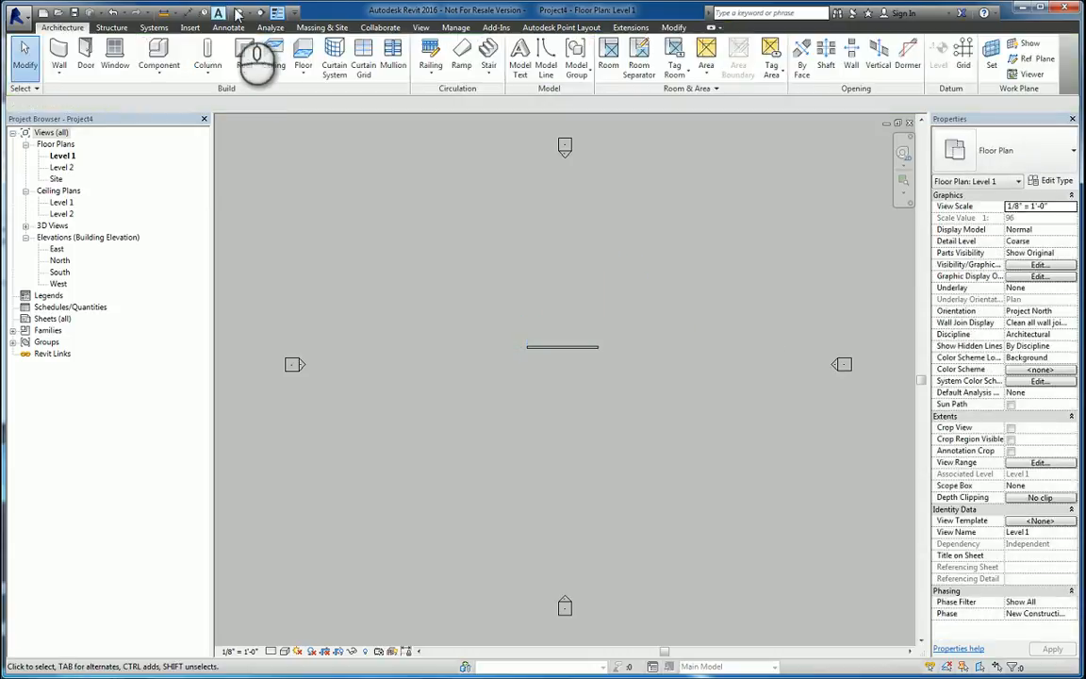
# - Show the wall in the default 3D view and set the visual style to Hidden Line
pyautogui.click(238, 12)
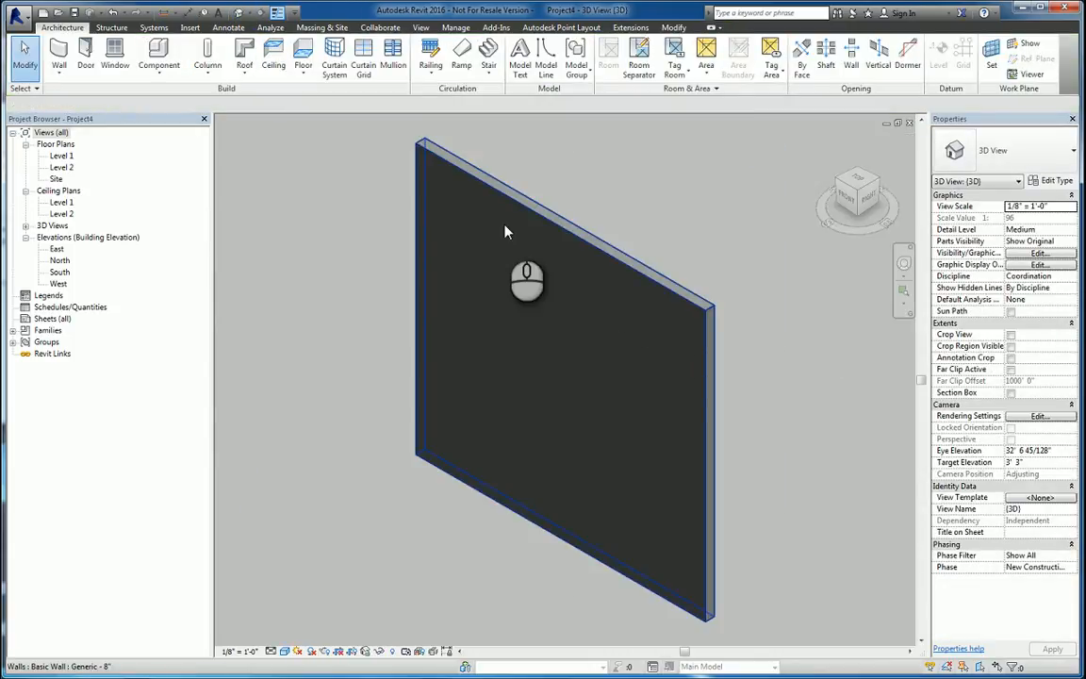
pyautogui.click(294, 652)
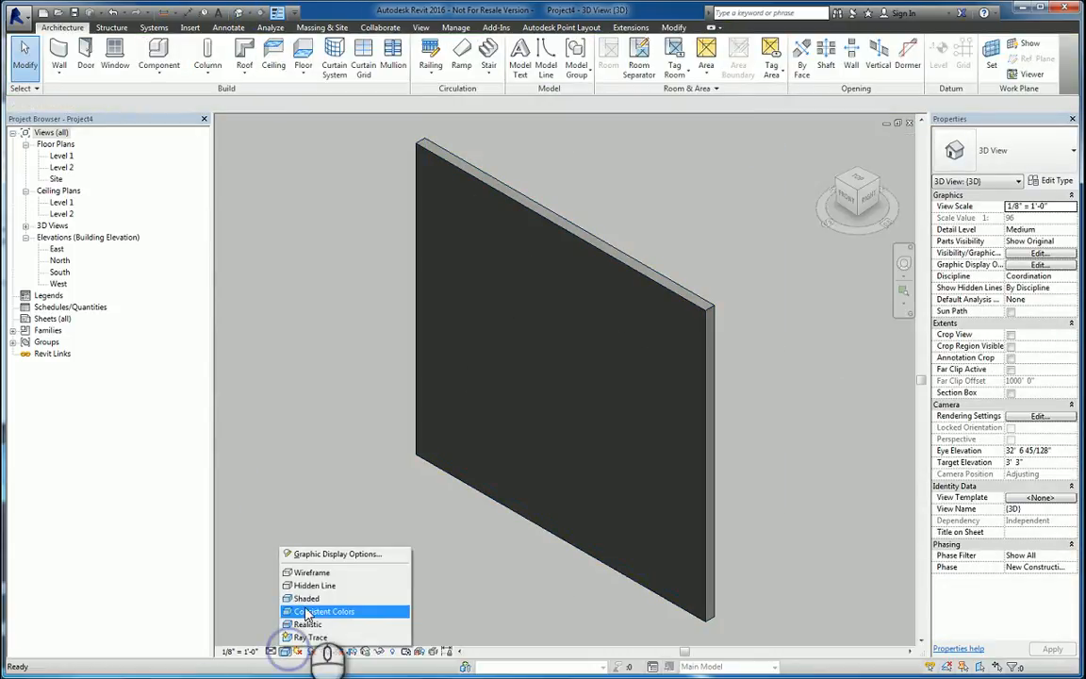
pyautogui.click(302, 579)
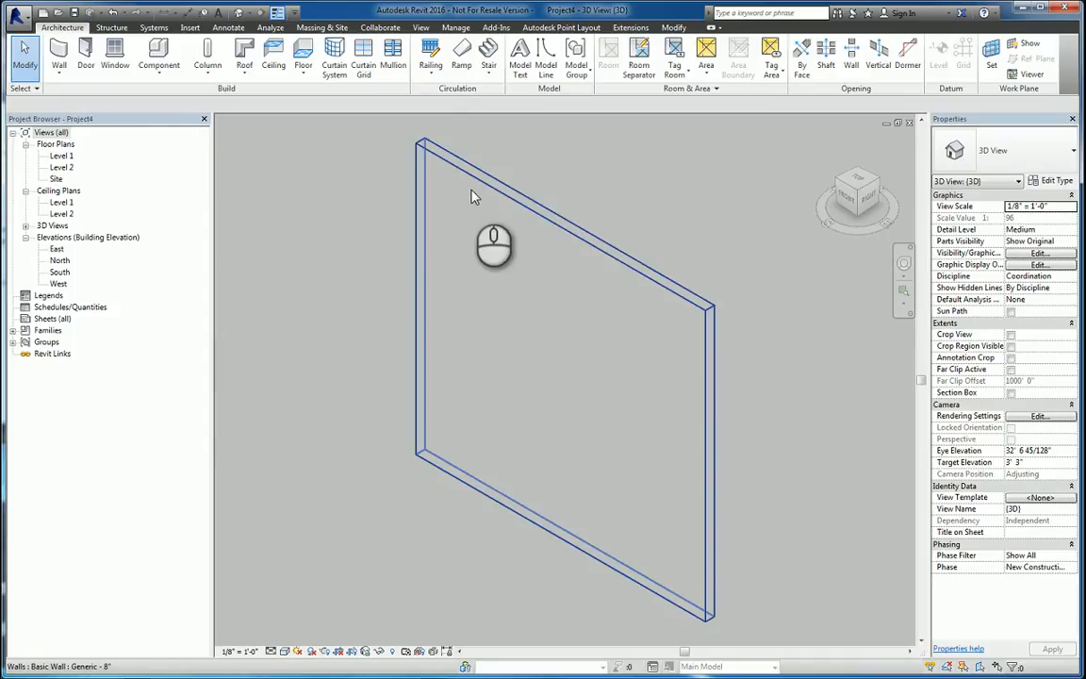
pyautogui.scroll(-1, 721, 249)
pyautogui.moveTo(721, 249); pyautogui.dragTo(725, 271, button='middle')
# - Add Autodesk Point Layout points along the wall's upper front edge using edge selection, the default interior distance and the description Location Pt
pyautogui.click(561, 26)
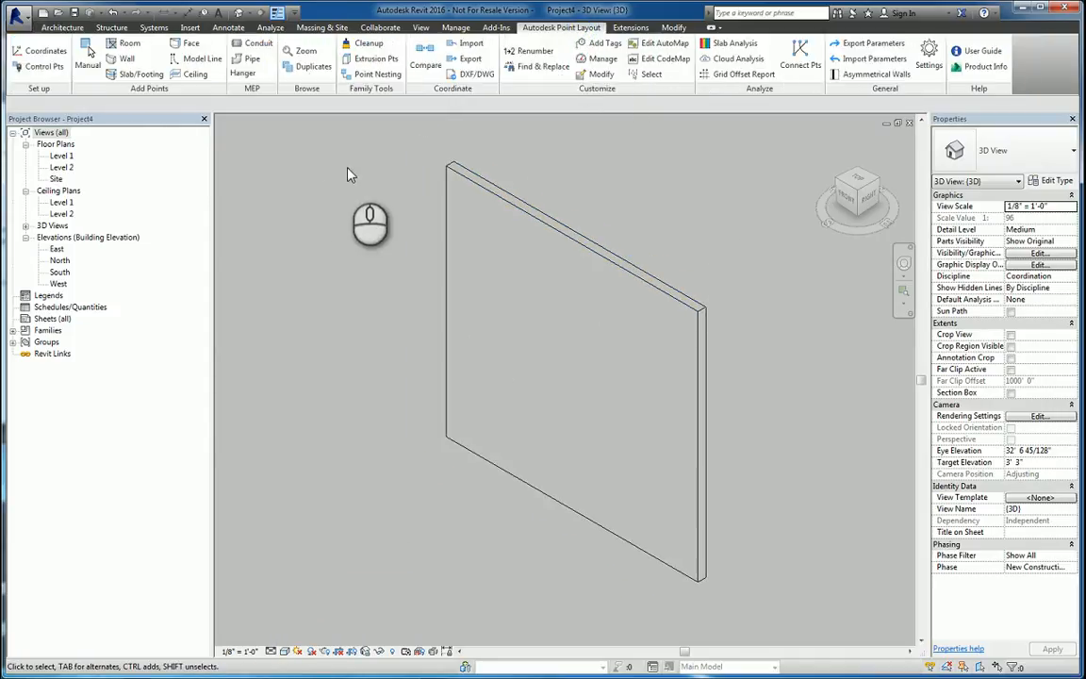
pyautogui.click(186, 44)
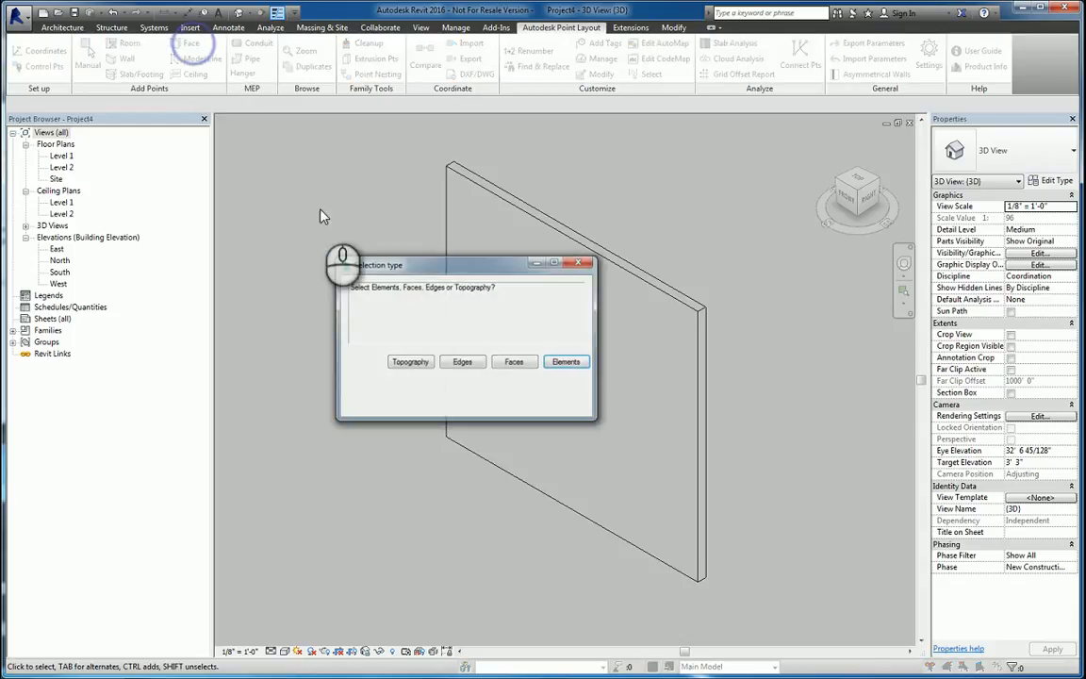
pyautogui.click(465, 363)
pyautogui.click(518, 366)
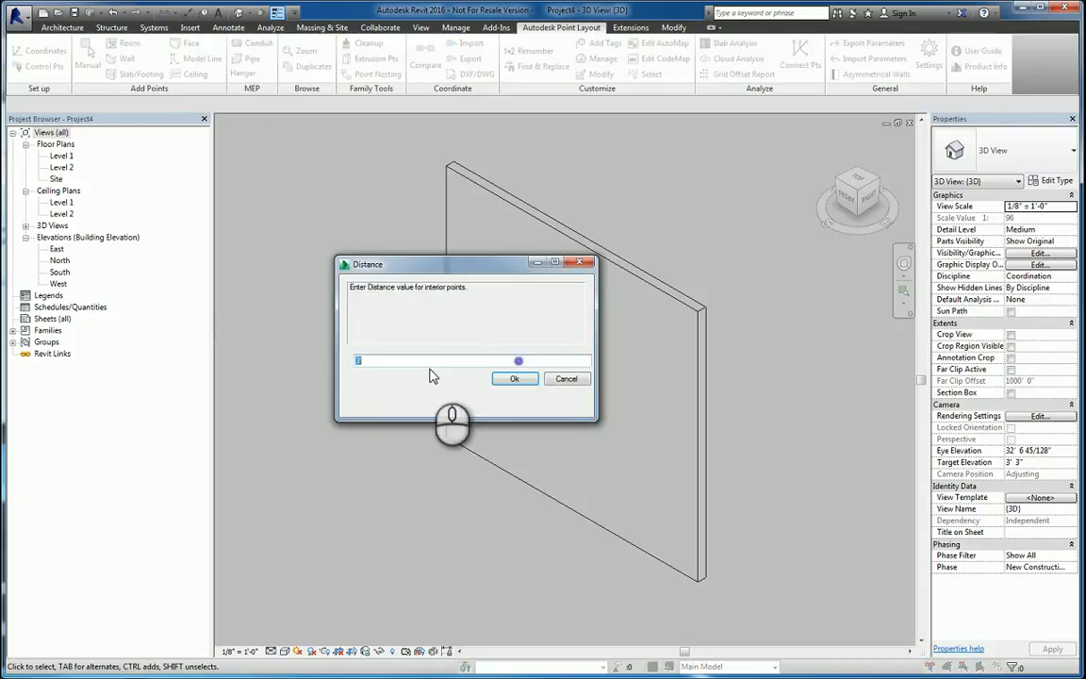
pyautogui.doubleClick(410, 359)
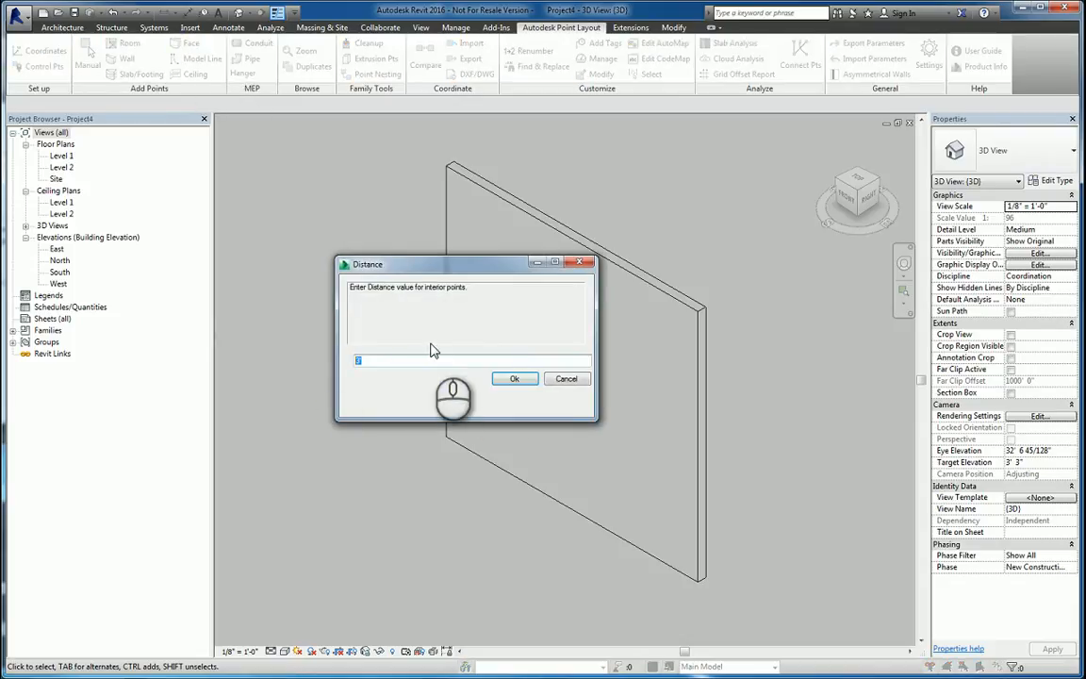
pyautogui.click(515, 378)
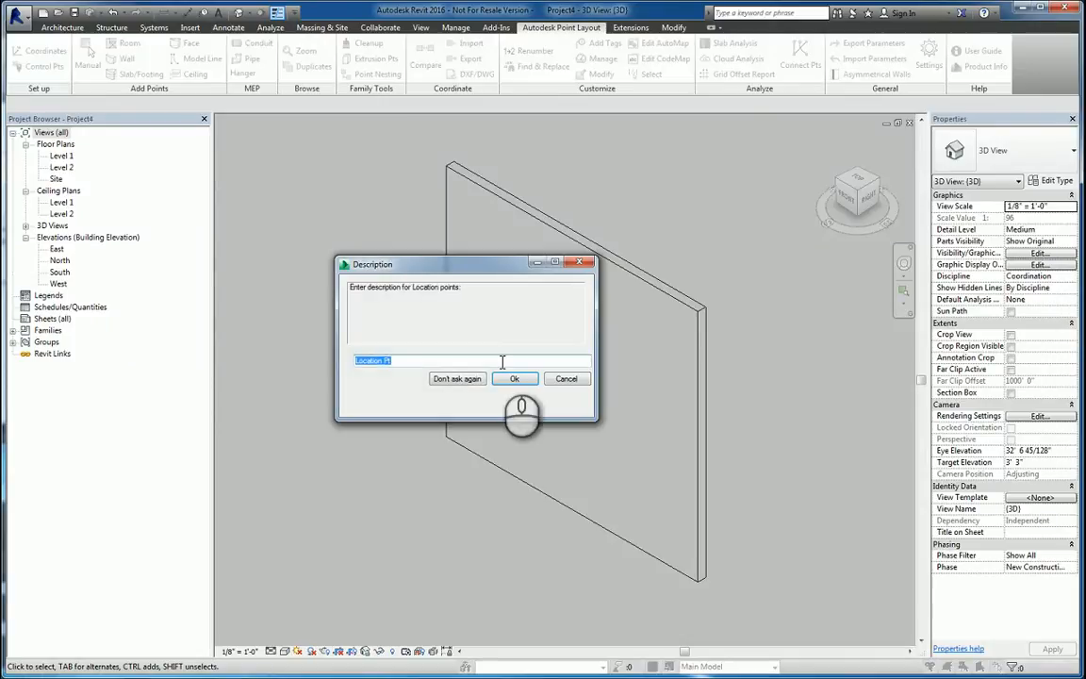
pyautogui.click(515, 378)
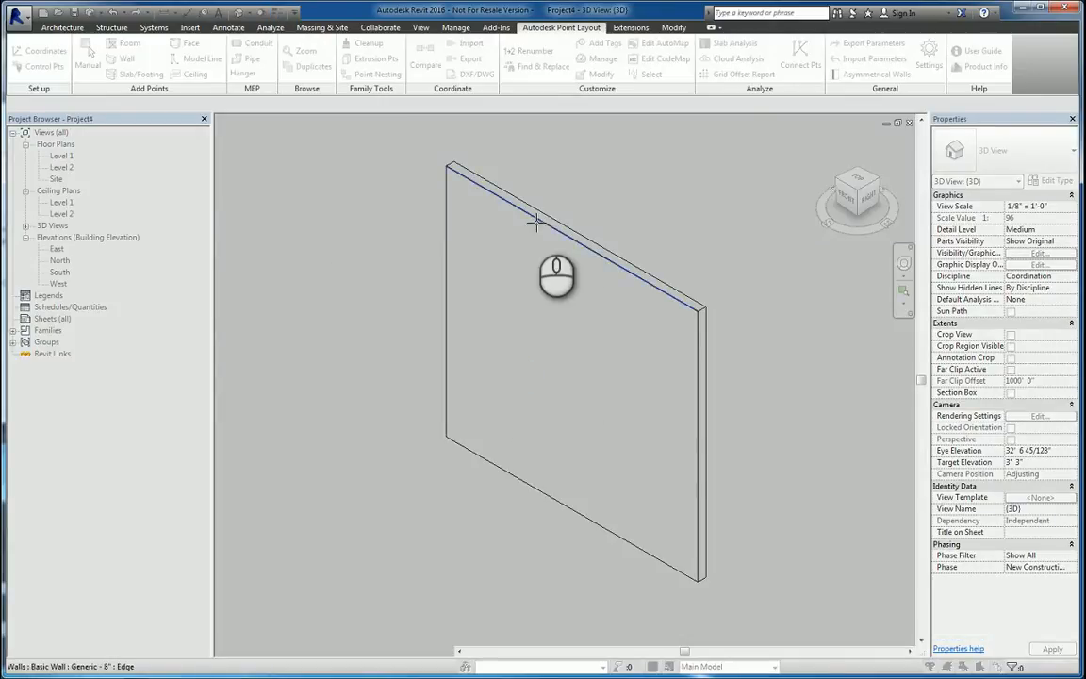
pyautogui.click(534, 220)
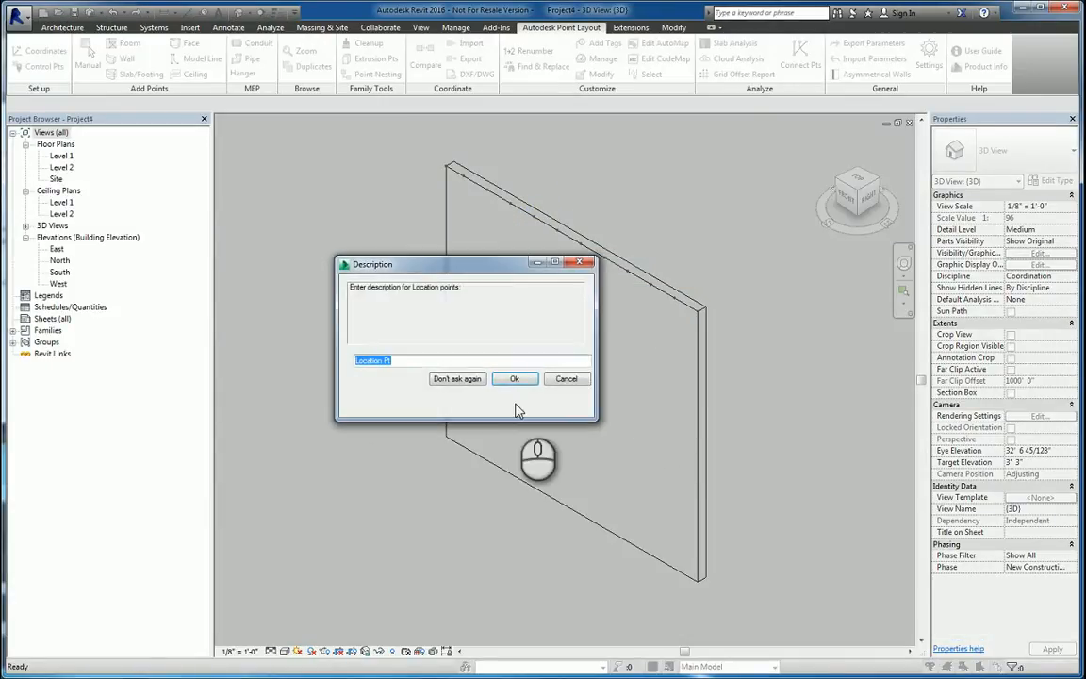
pyautogui.click(514, 378)
pyautogui.rightClick(337, 218)
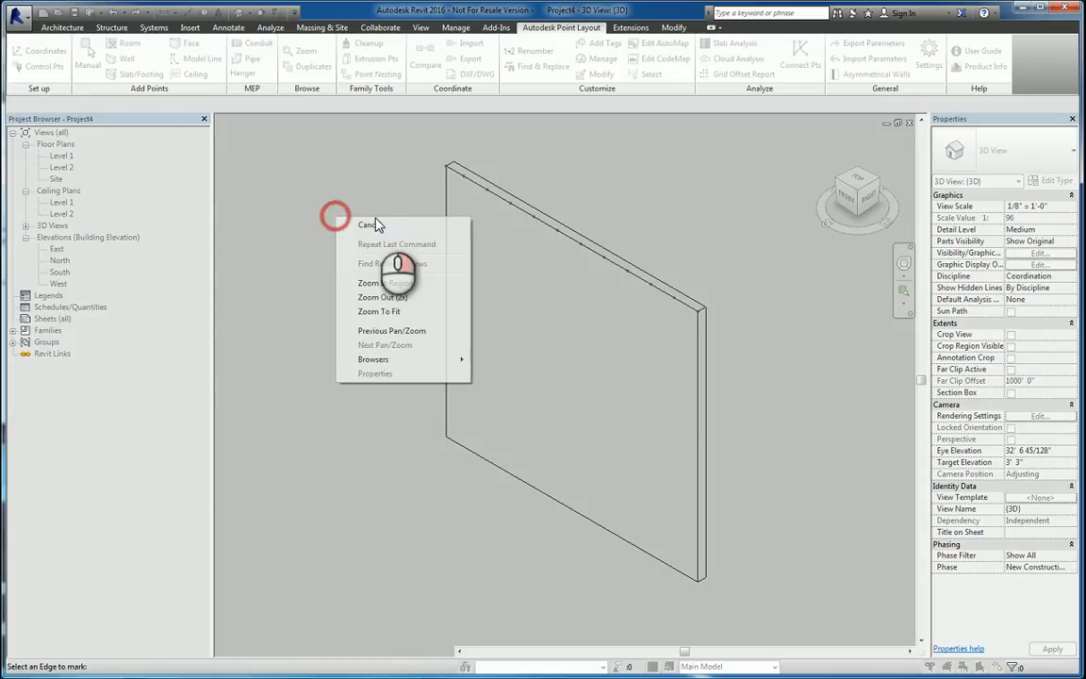
pyautogui.click(370, 224)
# - Open the GTP family of the point at the wall's upper front corner for editing
pyautogui.scroll(5, 480, 177)
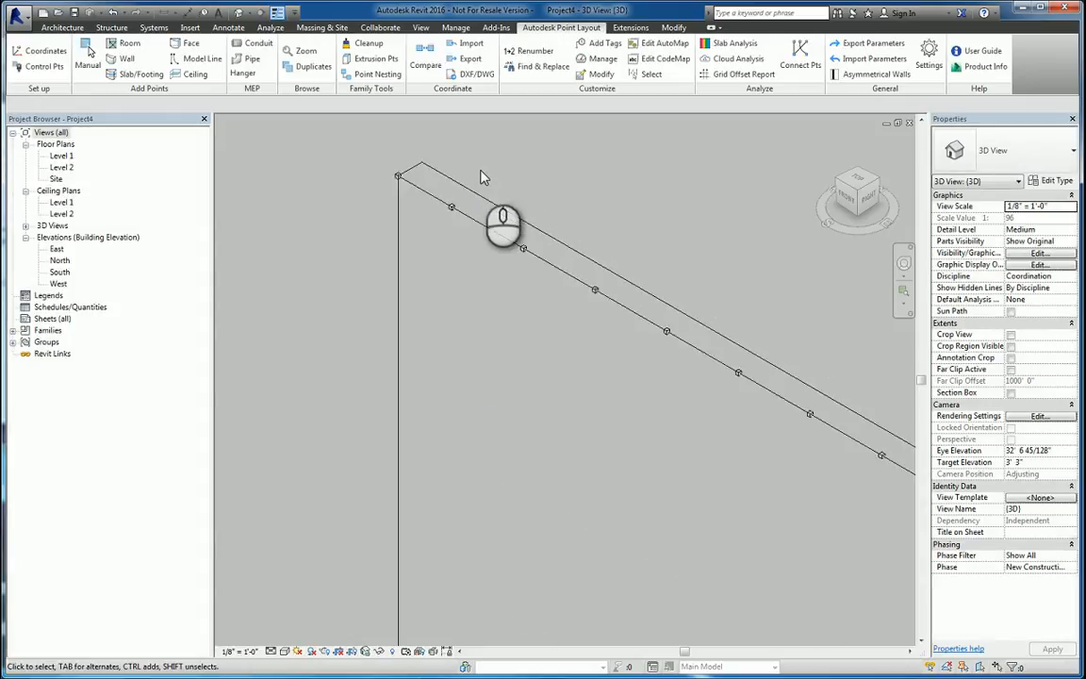
pyautogui.scroll(2, 486, 175)
pyautogui.moveTo(487, 178); pyautogui.dragTo(524, 269, button='middle')
pyautogui.scroll(3, 417, 241)
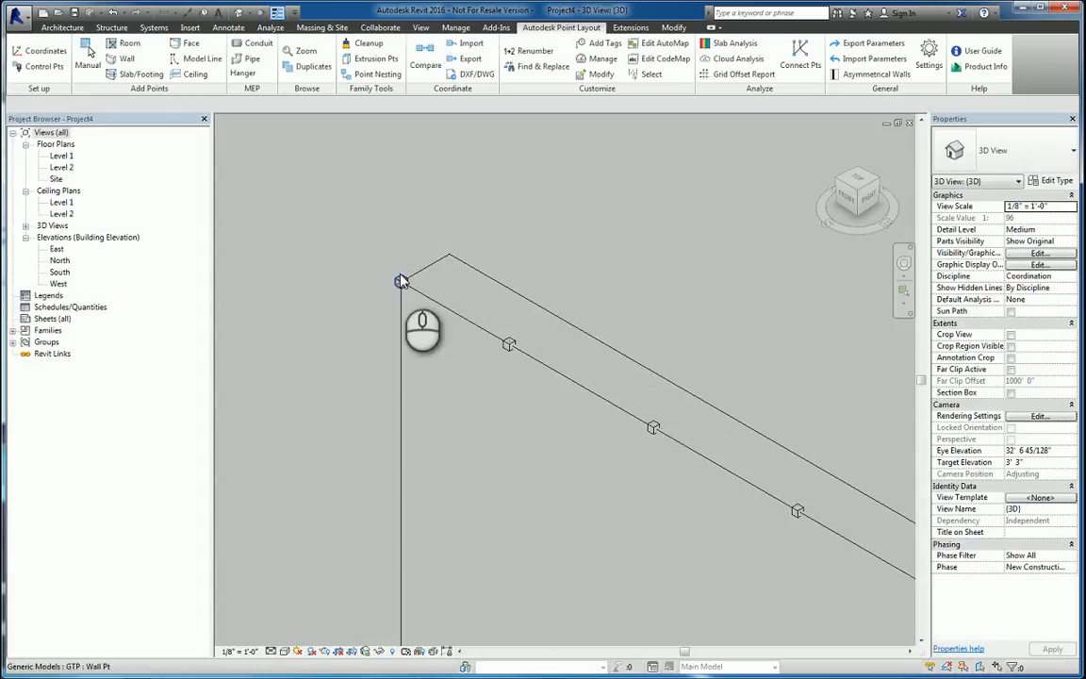
pyautogui.click(401, 281)
pyautogui.click(526, 65)
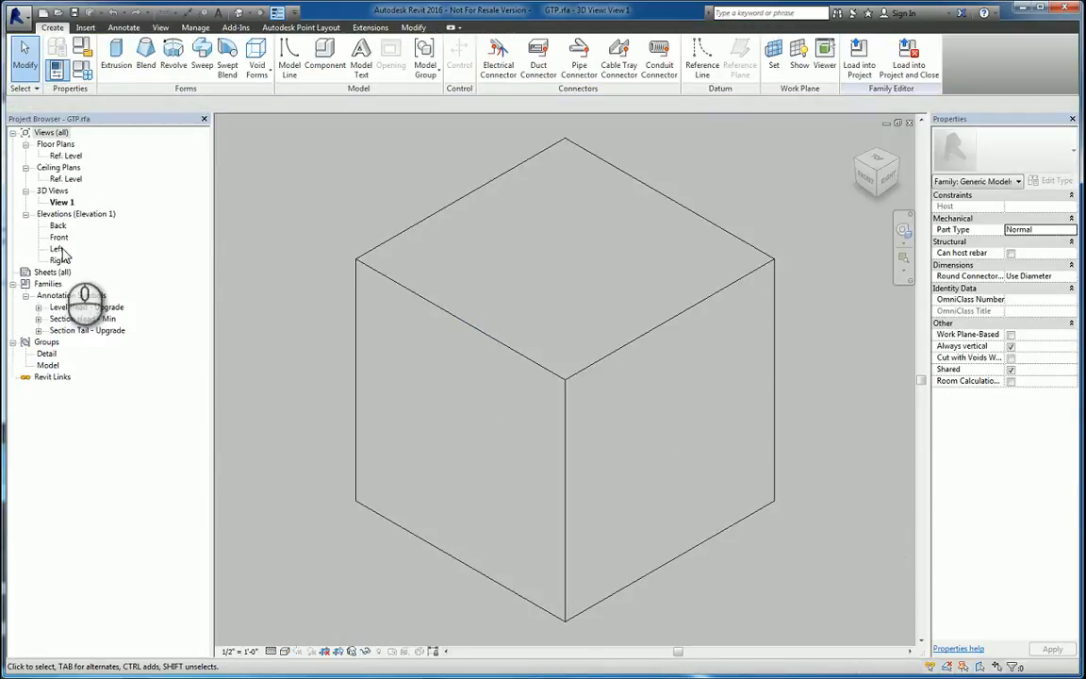
# - Delete the existing marker cube from the GTP family in the Left elevation
pyautogui.doubleClick(56, 249)
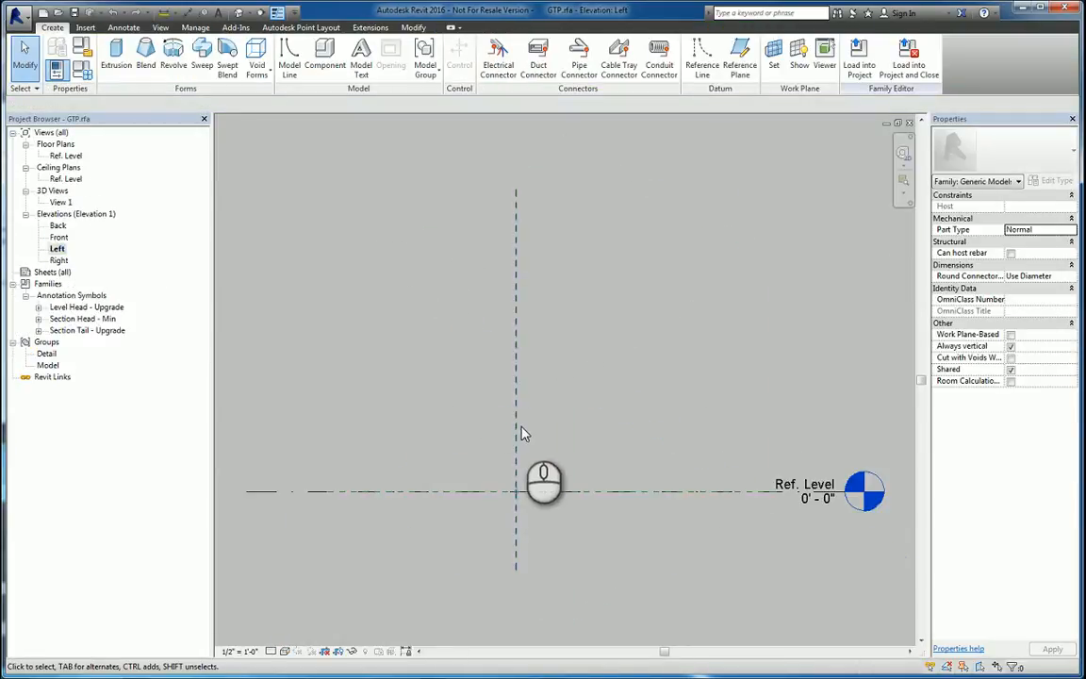
pyautogui.click(510, 478)
pyautogui.click(581, 422)
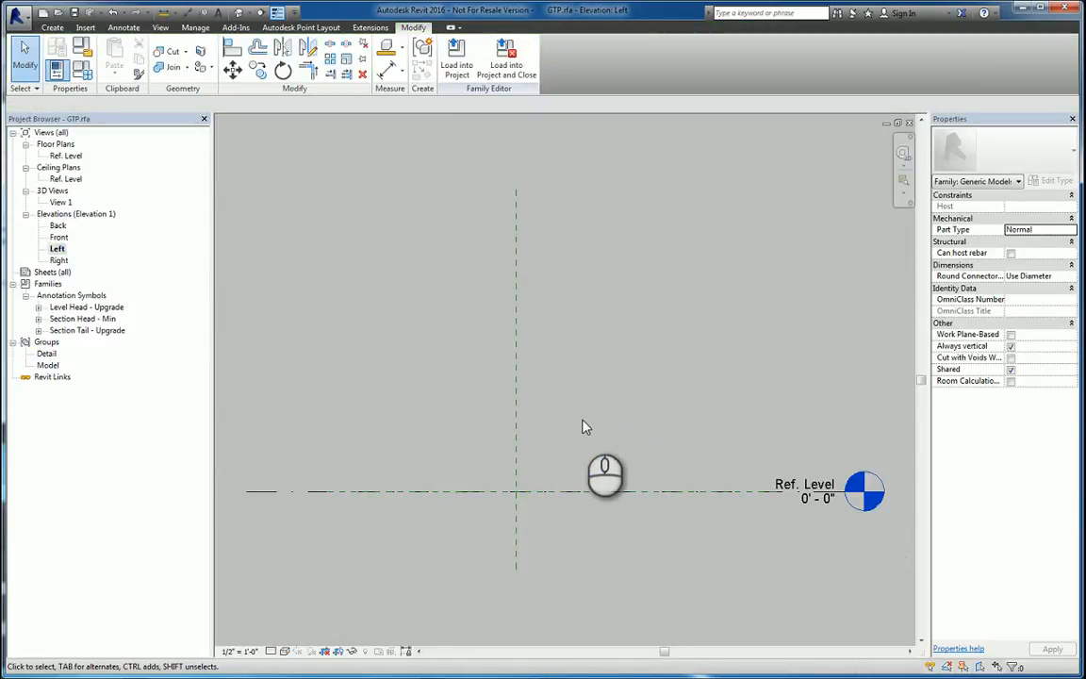
# - Start an Extrusion and sketch a vertical back edge up from the reference plane intersection, followed by a short horizontal top edge
pyautogui.scroll(1, 572, 458)
pyautogui.scroll(2, 572, 459)
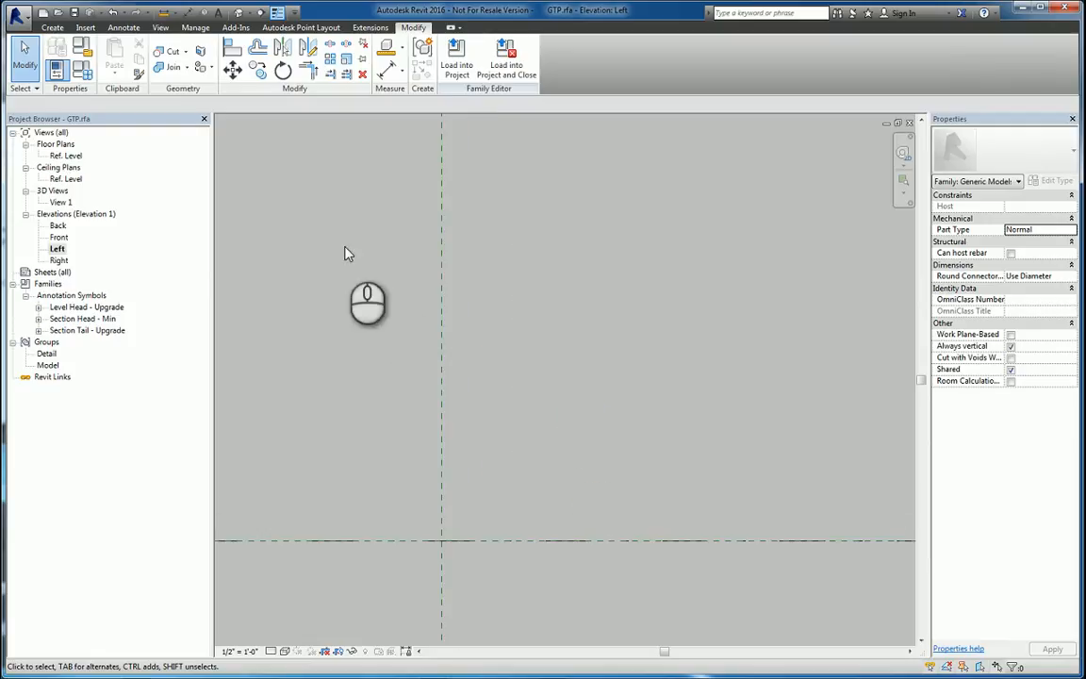
pyautogui.click(52, 27)
pyautogui.click(111, 55)
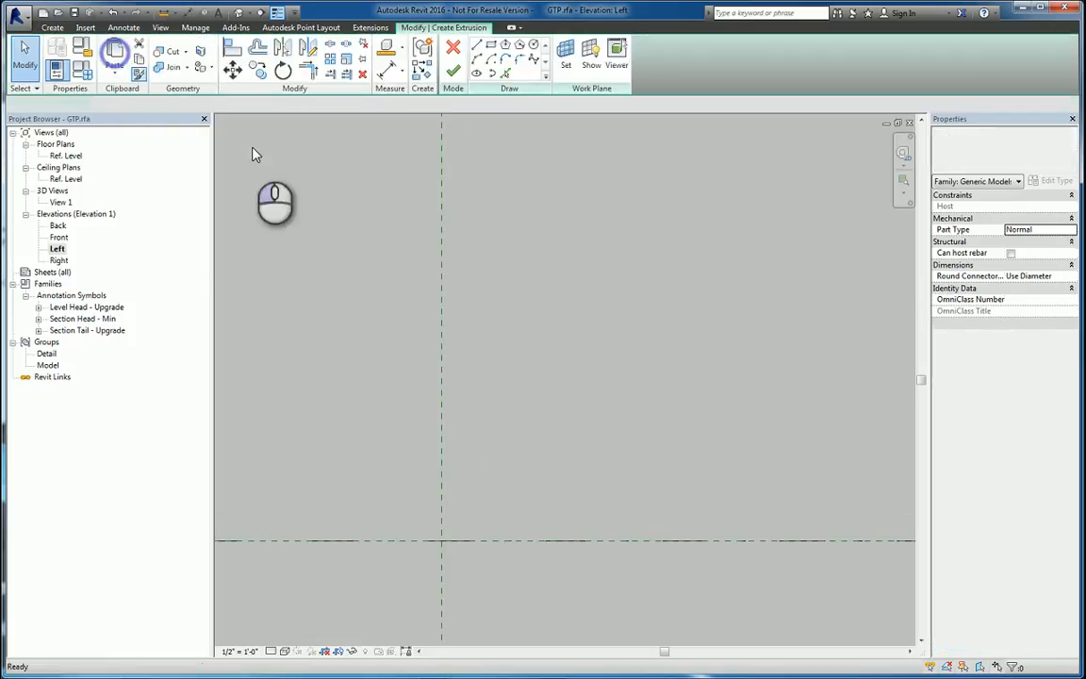
pyautogui.click(442, 540)
pyautogui.scroll(1, 436, 386)
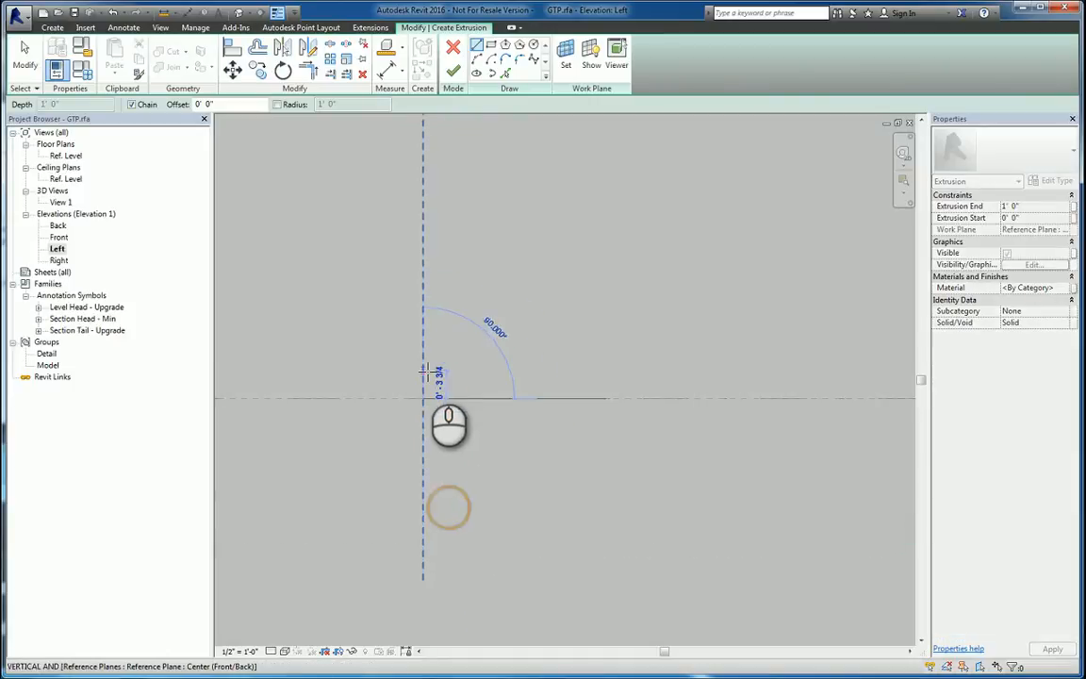
pyautogui.click(465, 321)
# - Continue the bracket outline down its front with short vertical and horizontal lines that form stepped notches
pyautogui.click(466, 335)
pyautogui.click(453, 335)
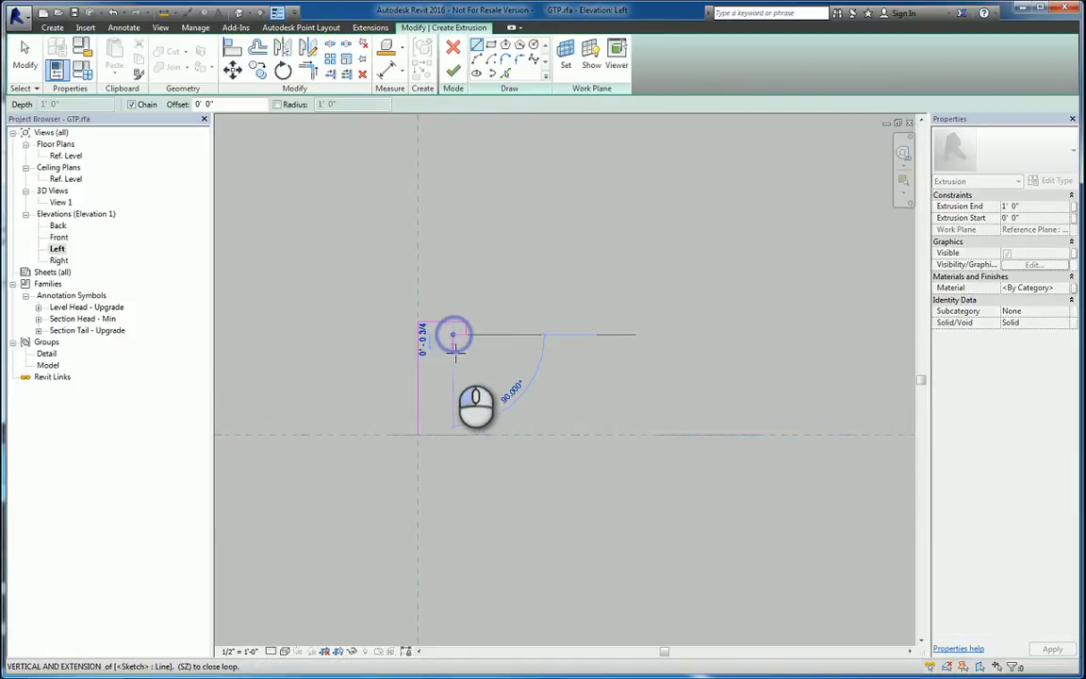
pyautogui.click(452, 361)
pyautogui.click(439, 361)
pyautogui.click(439, 387)
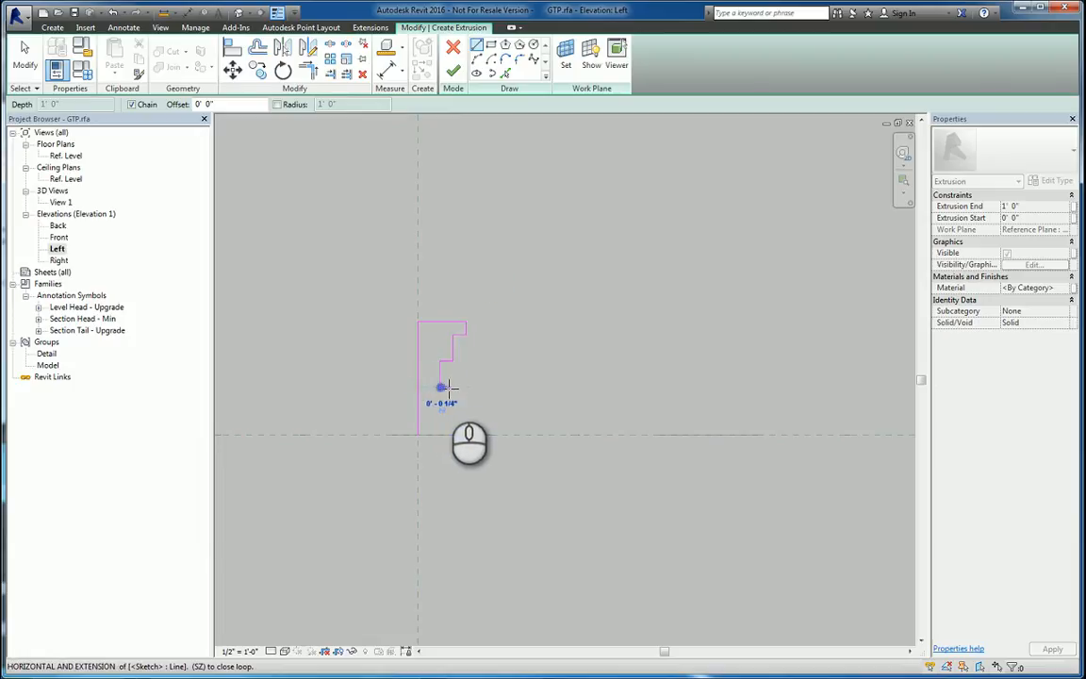
pyautogui.click(448, 387)
pyautogui.click(448, 421)
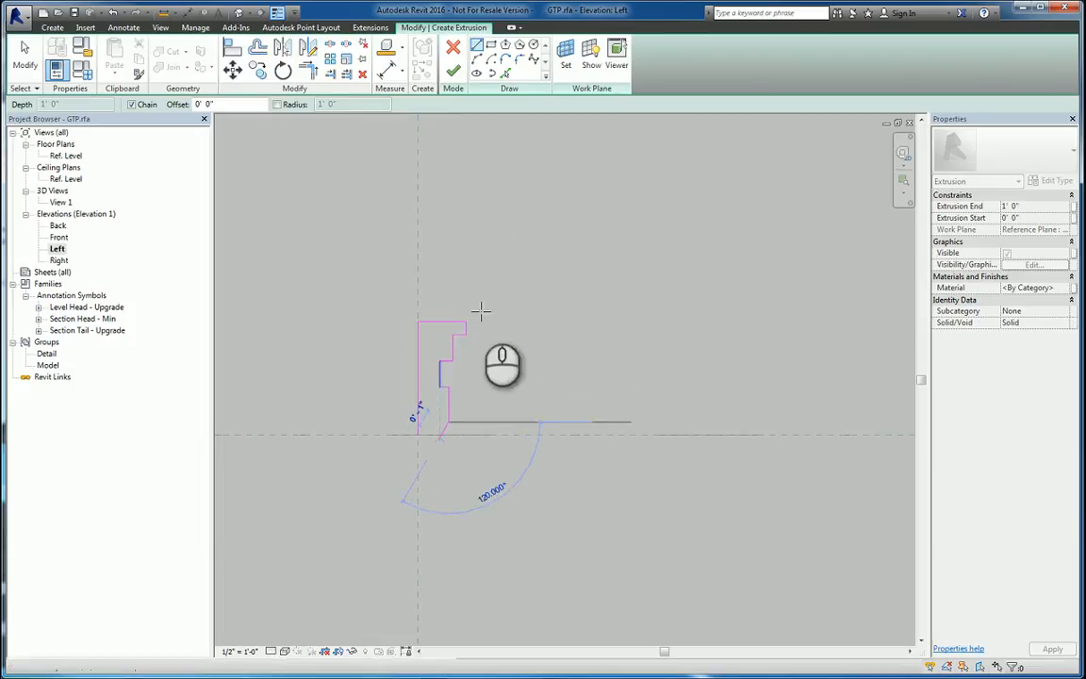
# - Add a curved lower front with an arc and close the bracket outline with short stepped lines back to the reference plane intersection
pyautogui.click(476, 58)
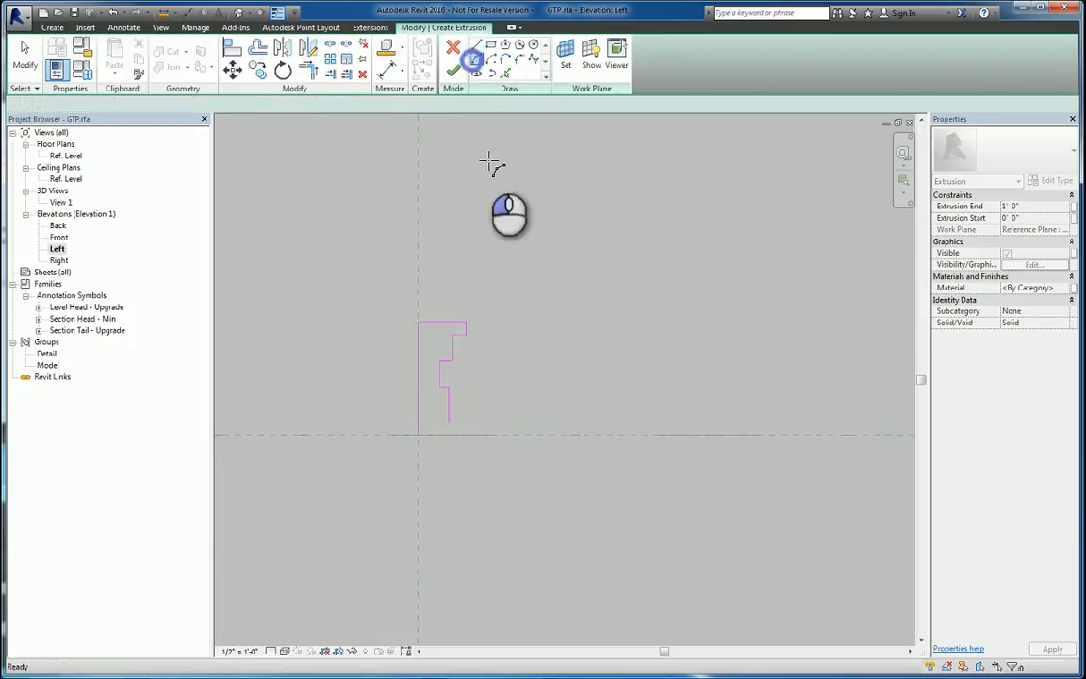
pyautogui.click(433, 470)
pyautogui.click(476, 45)
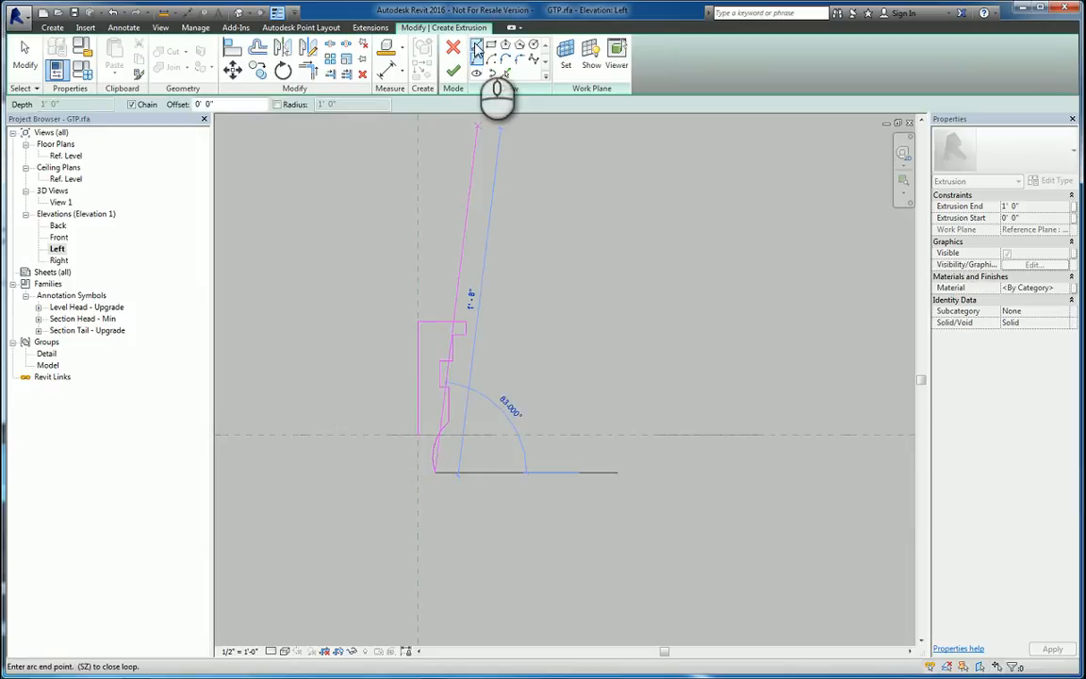
pyautogui.scroll(4, 433, 366)
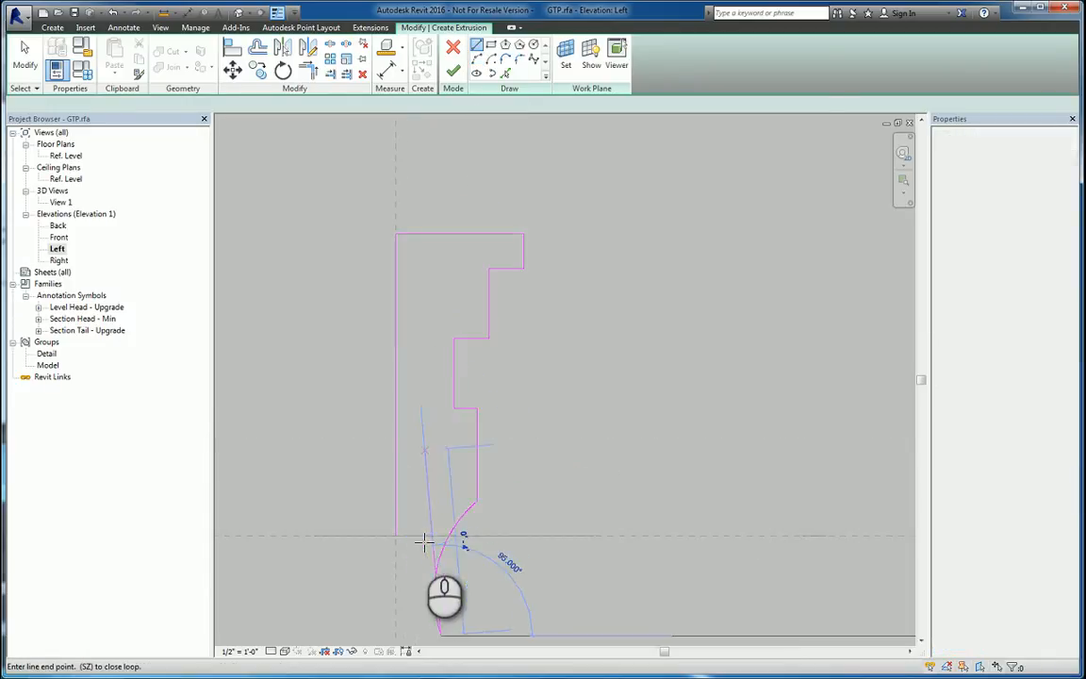
pyautogui.click(415, 618)
pyautogui.click(417, 581)
pyautogui.click(405, 582)
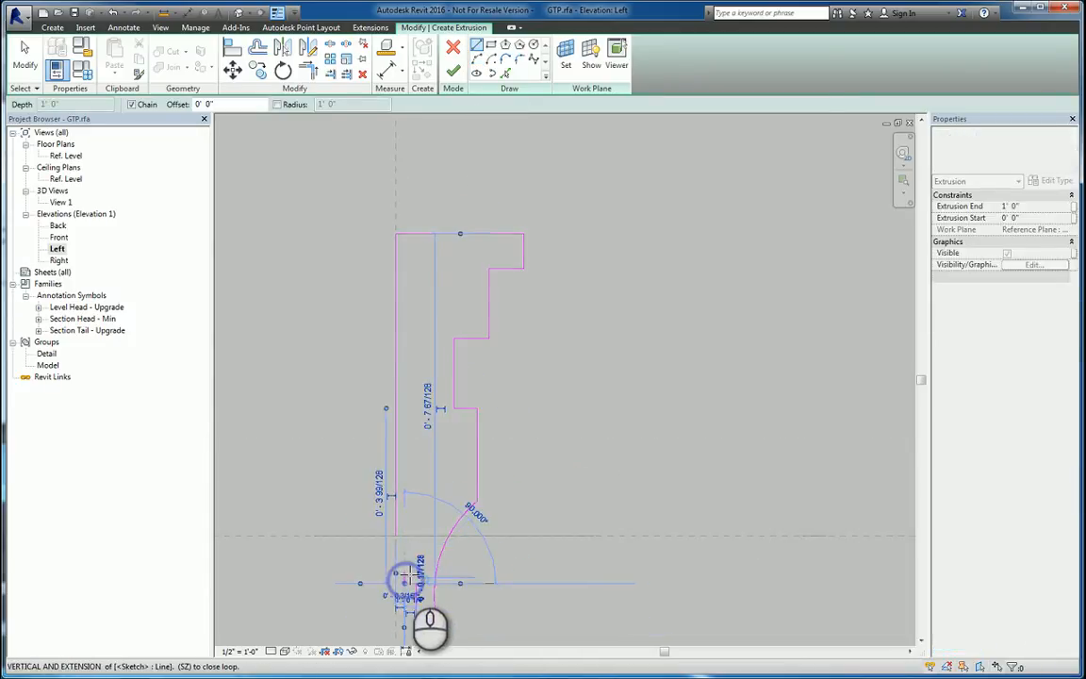
pyautogui.click(404, 565)
pyautogui.click(396, 535)
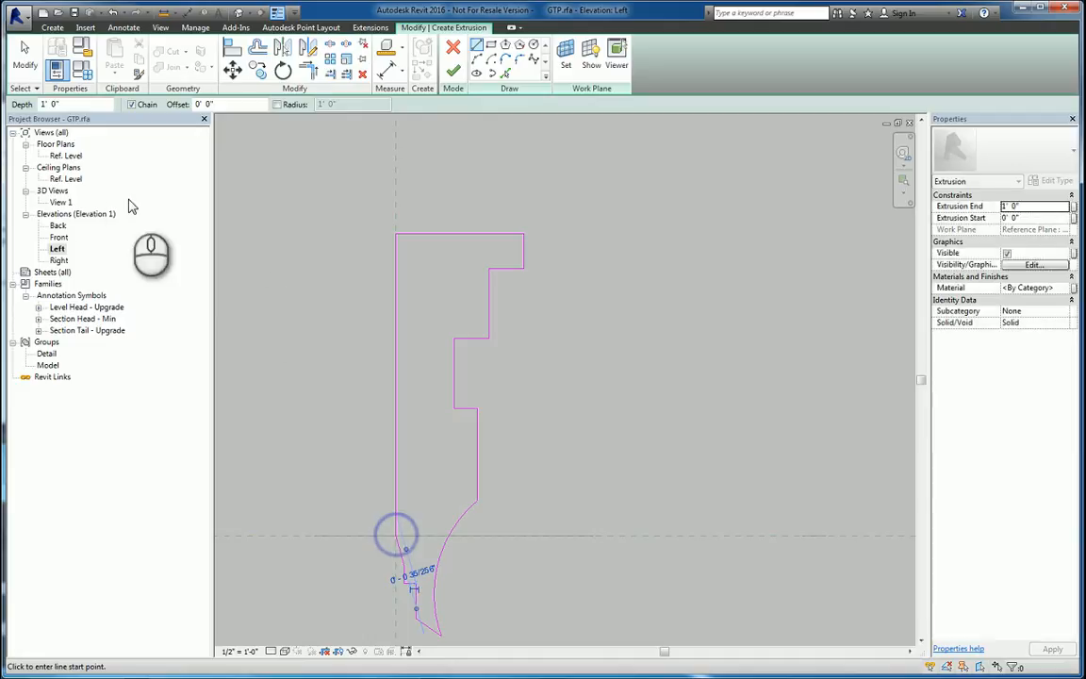
# - Set the Extrusion End to 2", finish the extrusion and check the bracket in the default 3D view
pyautogui.click(1037, 206)
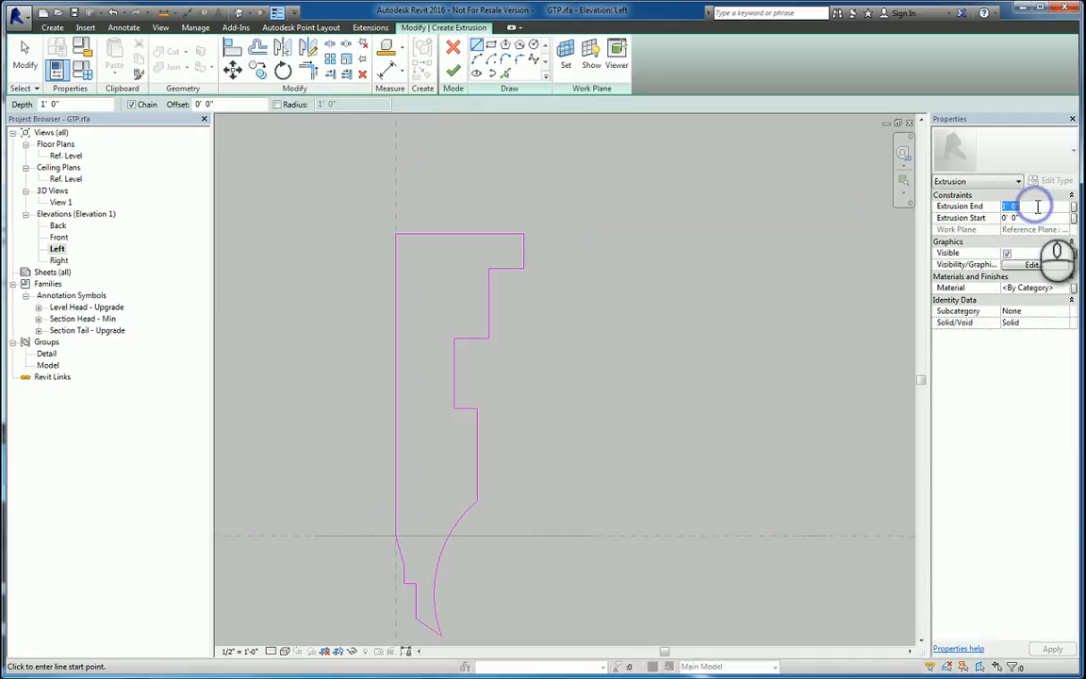
pyautogui.click(791, 247)
pyautogui.scroll(-3, 643, 281)
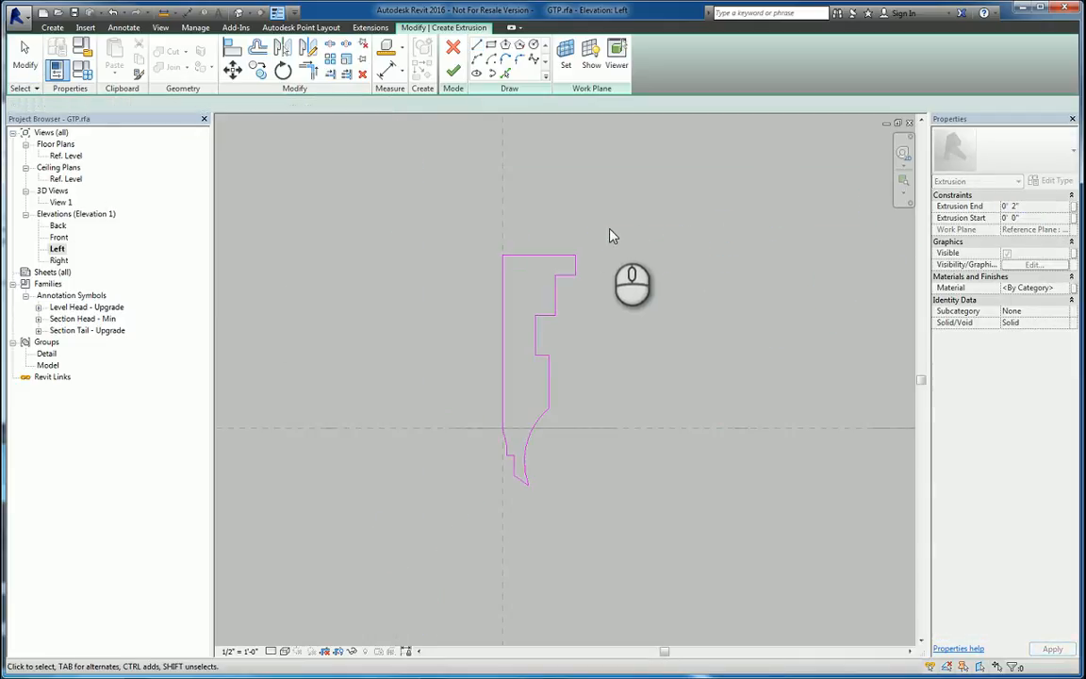
pyautogui.click(453, 71)
pyautogui.click(657, 255)
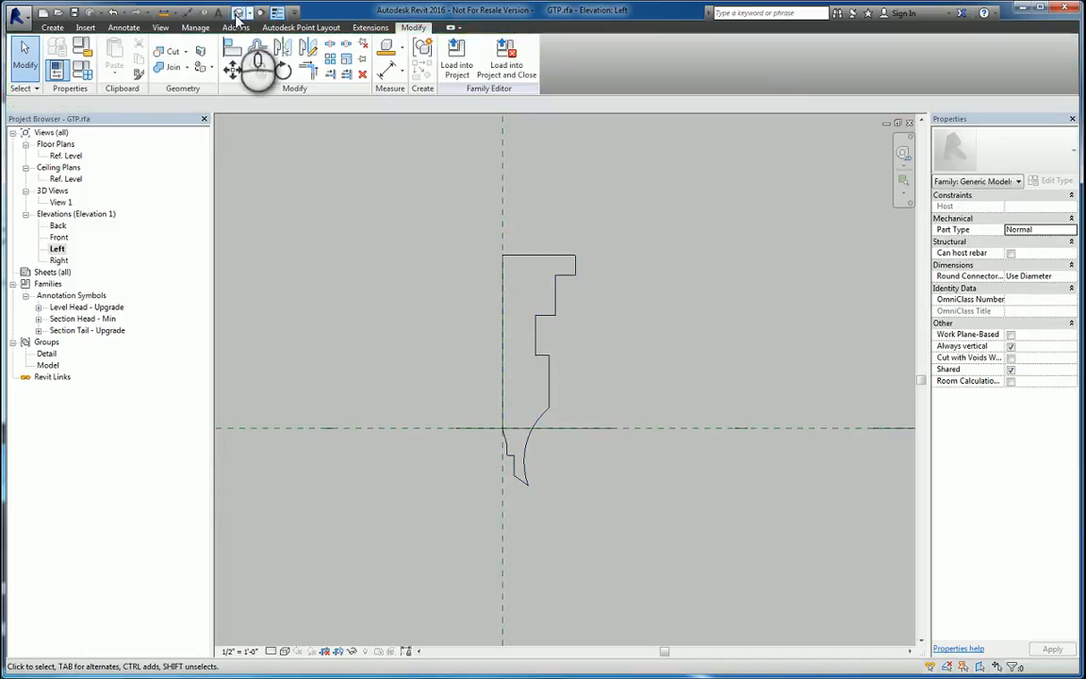
pyautogui.click(238, 12)
pyautogui.scroll(-3, 723, 407)
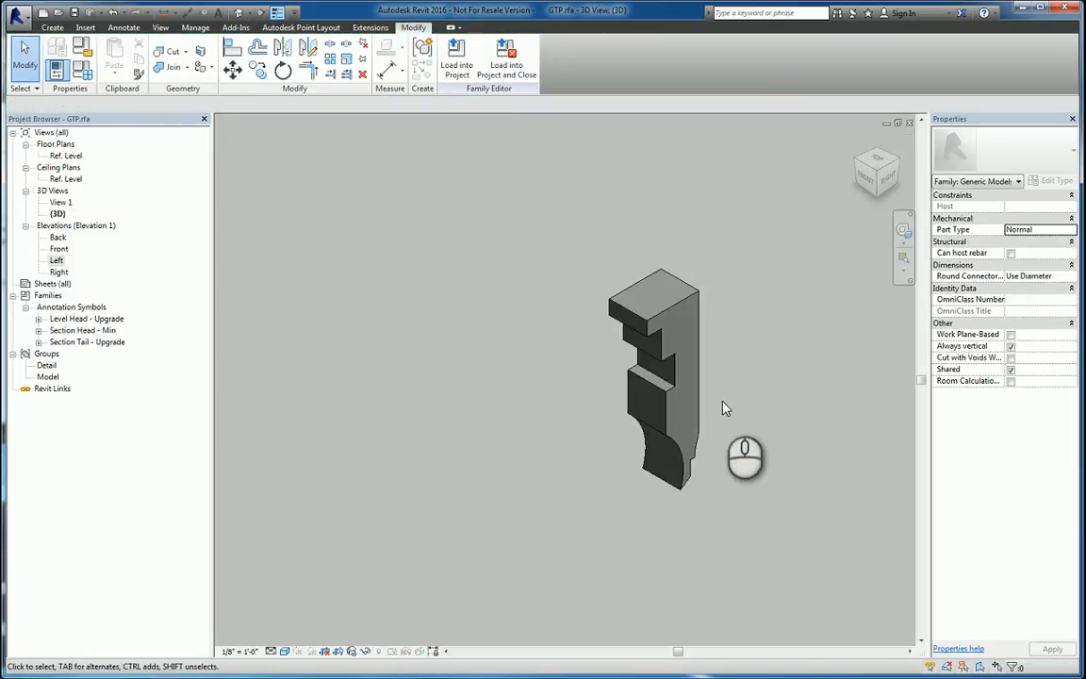
pyautogui.keyDown('shift'); pyautogui.moveTo(724, 407); pyautogui.dragTo(691, 310, button='middle'); pyautogui.keyUp('shift')
# - Load the edited GTP family into Project4 and close it, saving its changes and overwriting the existing version
pyautogui.click(506, 62)
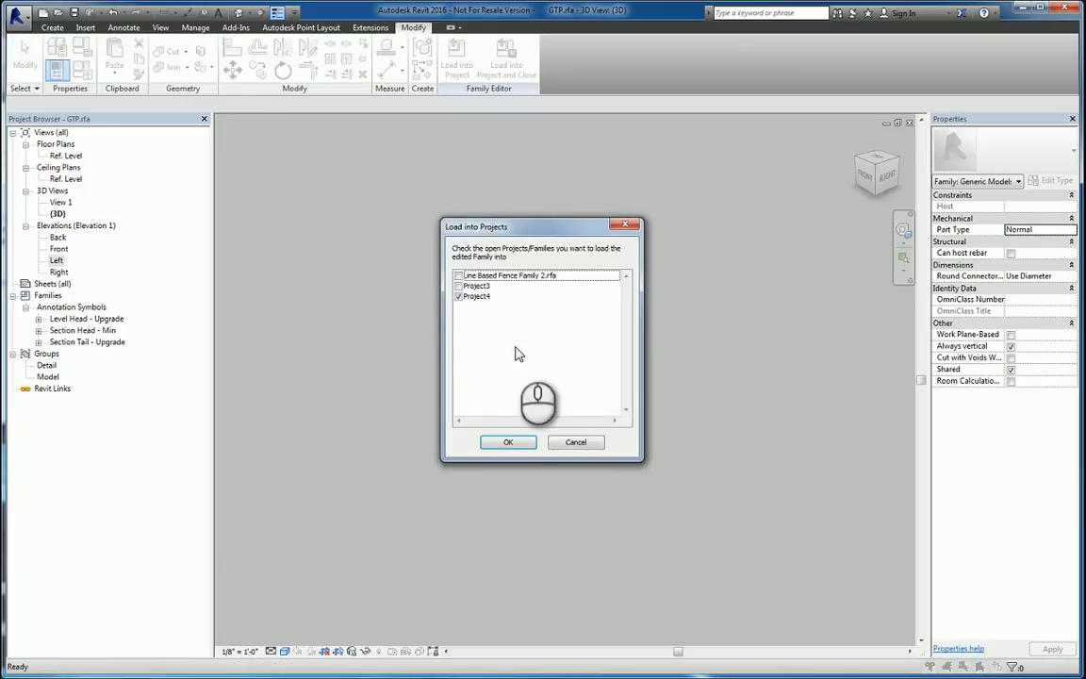
pyautogui.click(508, 443)
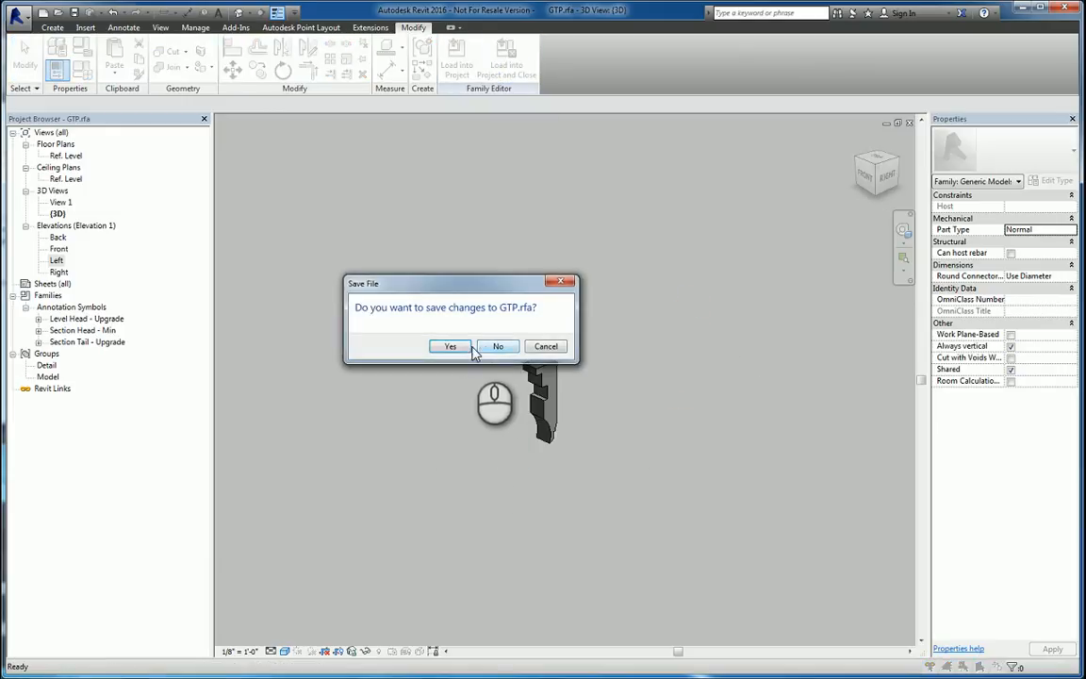
pyautogui.click(462, 347)
pyautogui.click(445, 352)
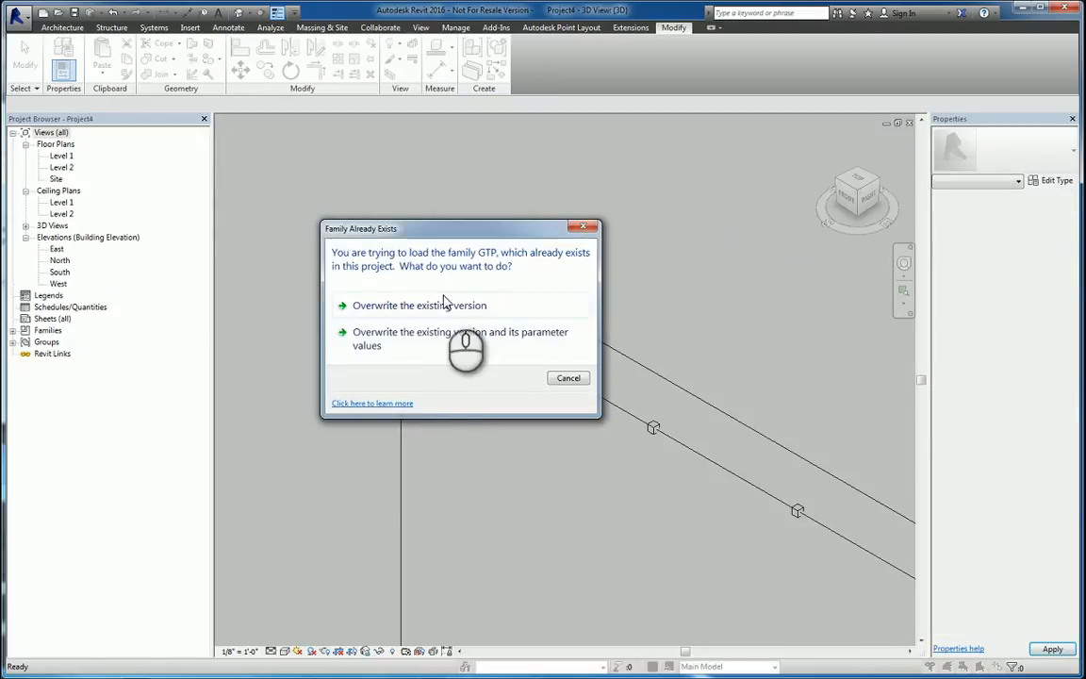
pyautogui.click(446, 305)
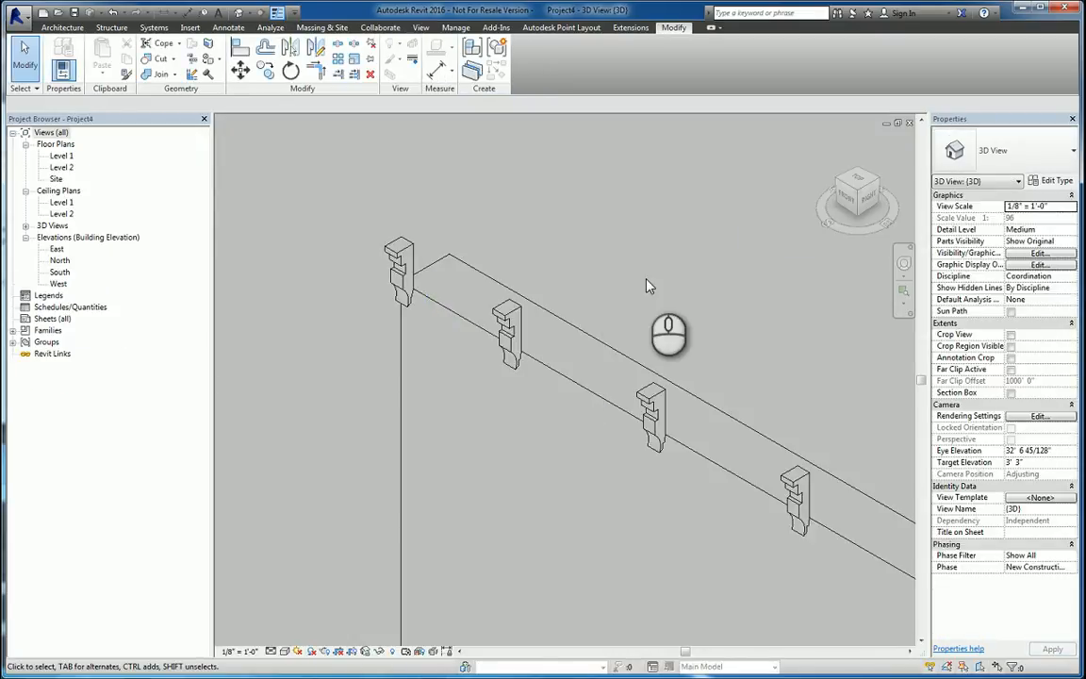
# - Set the project's 3D view to the Shaded visual style and select one of the brackets along the wall's top edge
pyautogui.press('s')
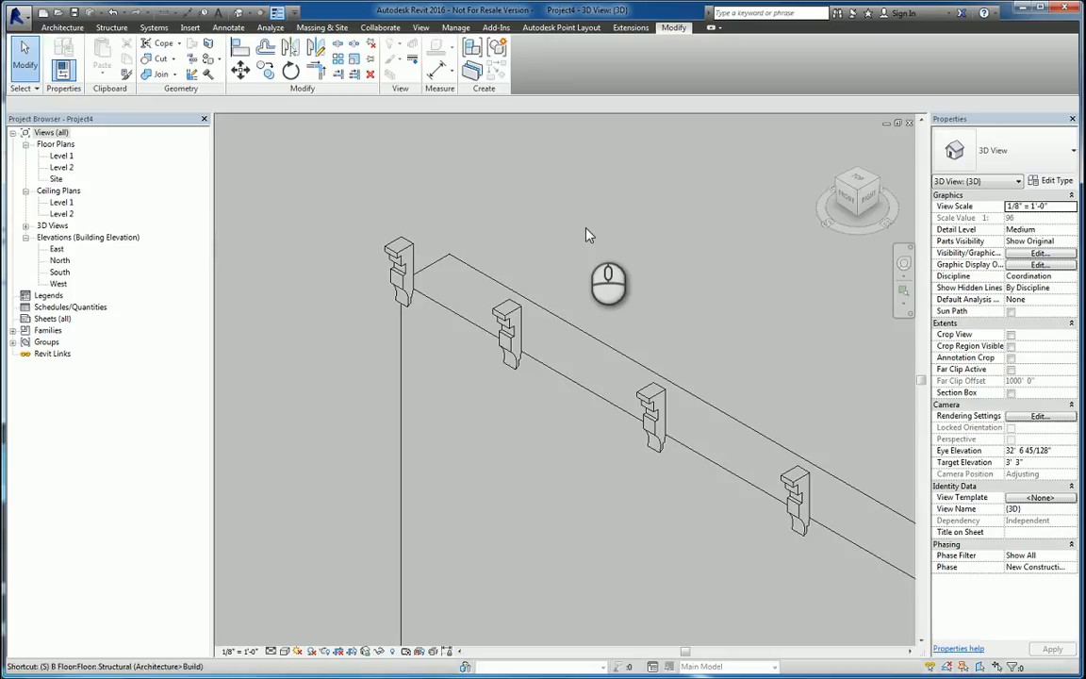
pyautogui.press('d')
pyautogui.scroll(-2, 647, 281)
pyautogui.moveTo(757, 437); pyautogui.dragTo(563, 284, button='middle')
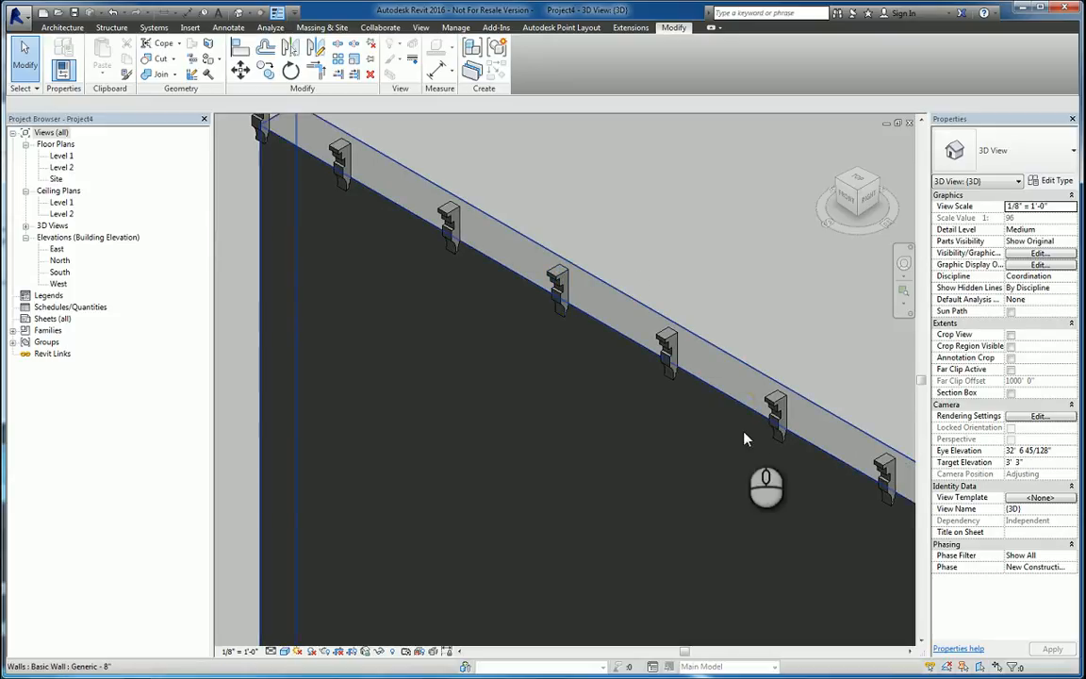
pyautogui.click(668, 356)
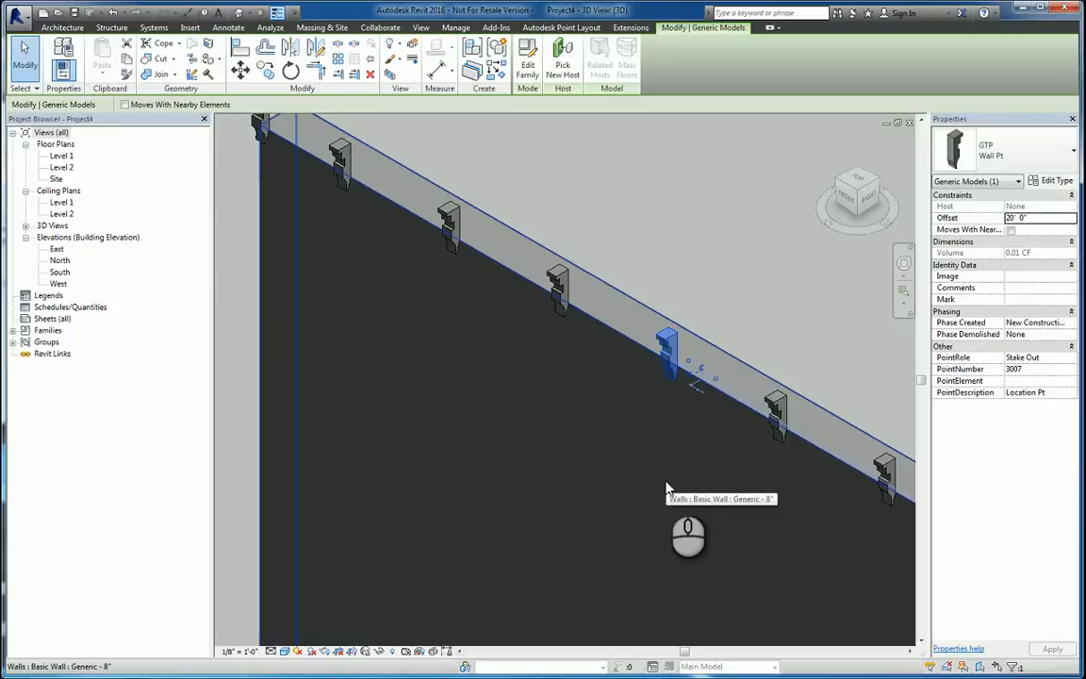
pyautogui.click(671, 225)
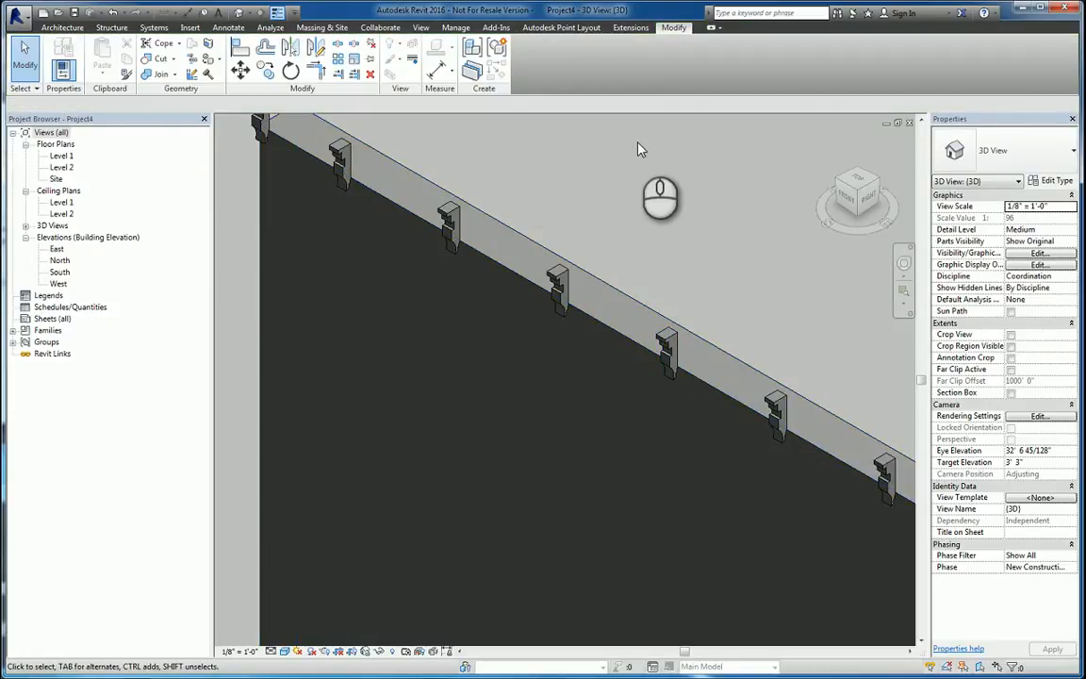
pyautogui.hotkey('ctrl', 'Tab')
pyautogui.hotkey('ctrl', 'Tab')
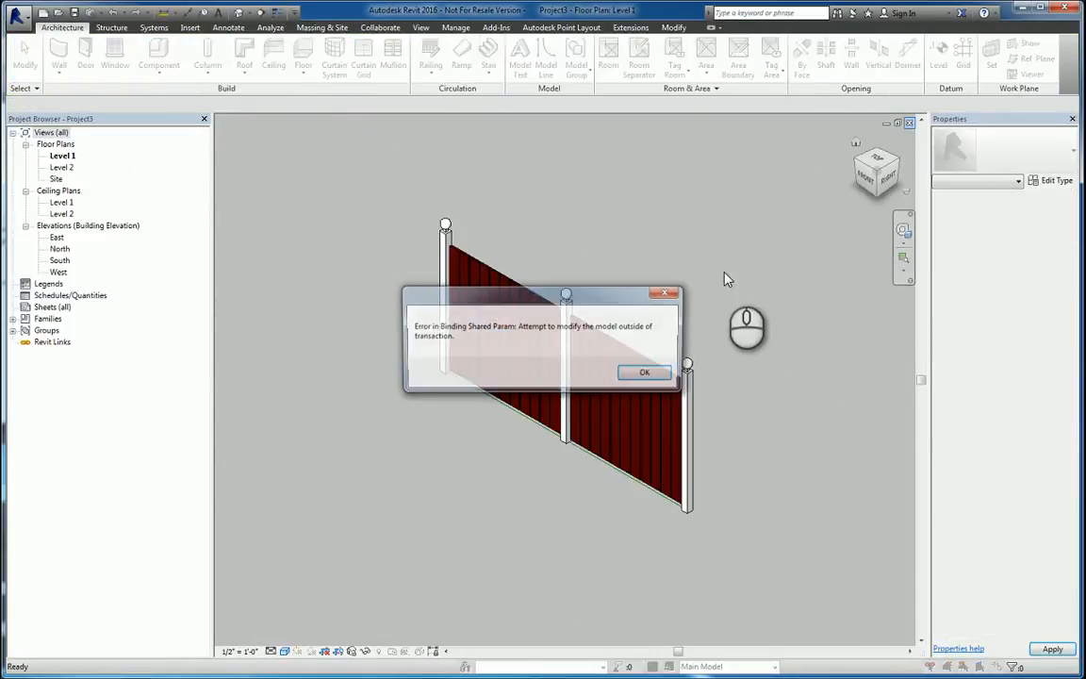
pyautogui.click(642, 372)
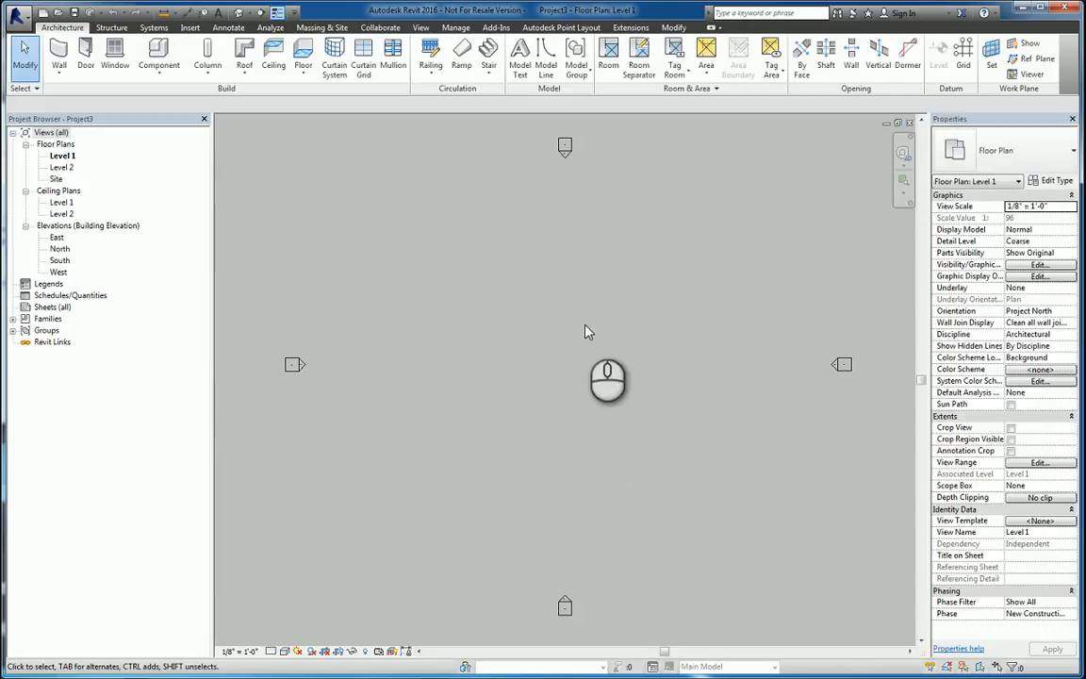
pyautogui.hotkey('ctrl', 'Tab')
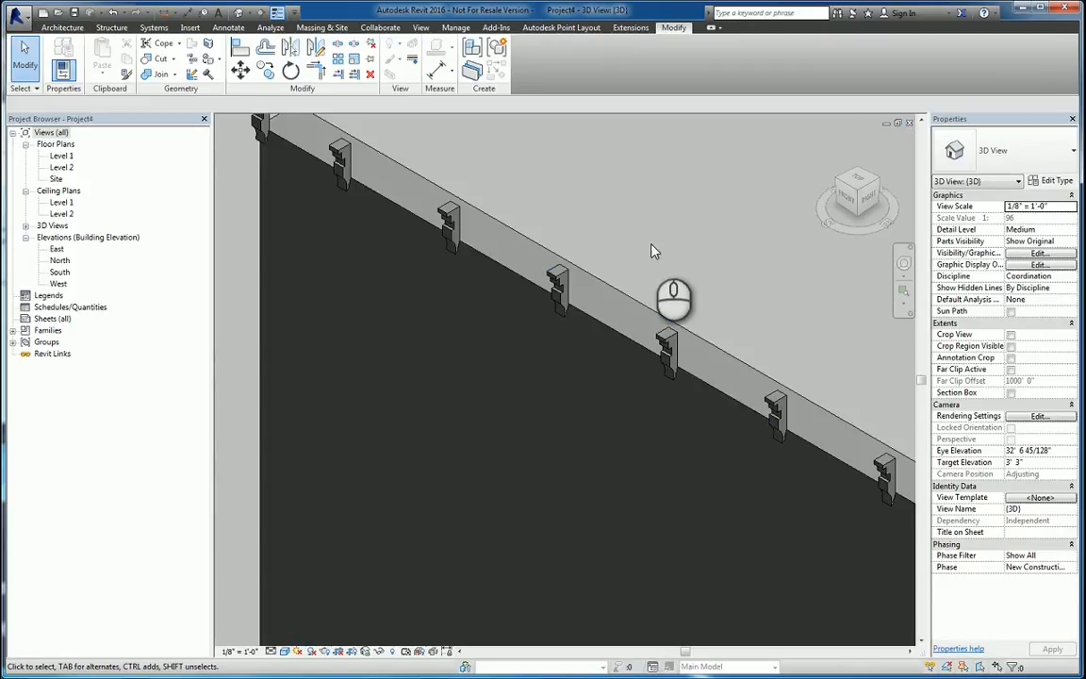
# - Open the GTP family of a bracket on the wall for editing and switch to its Left elevation
pyautogui.click(558, 279)
pyautogui.click(527, 64)
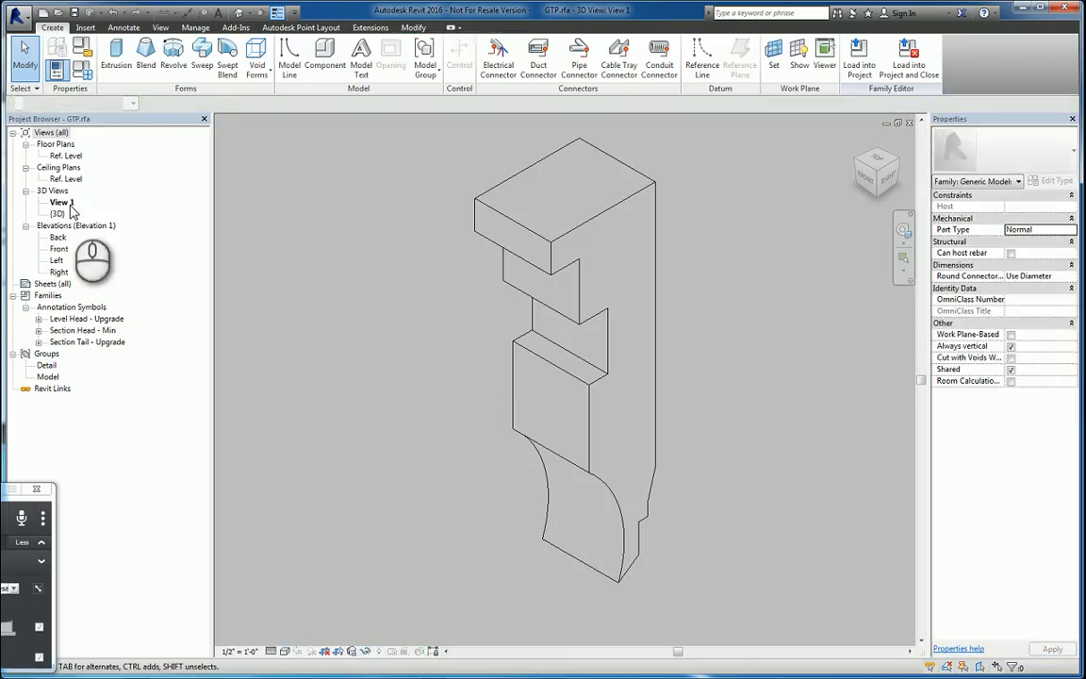
pyautogui.doubleClick(59, 261)
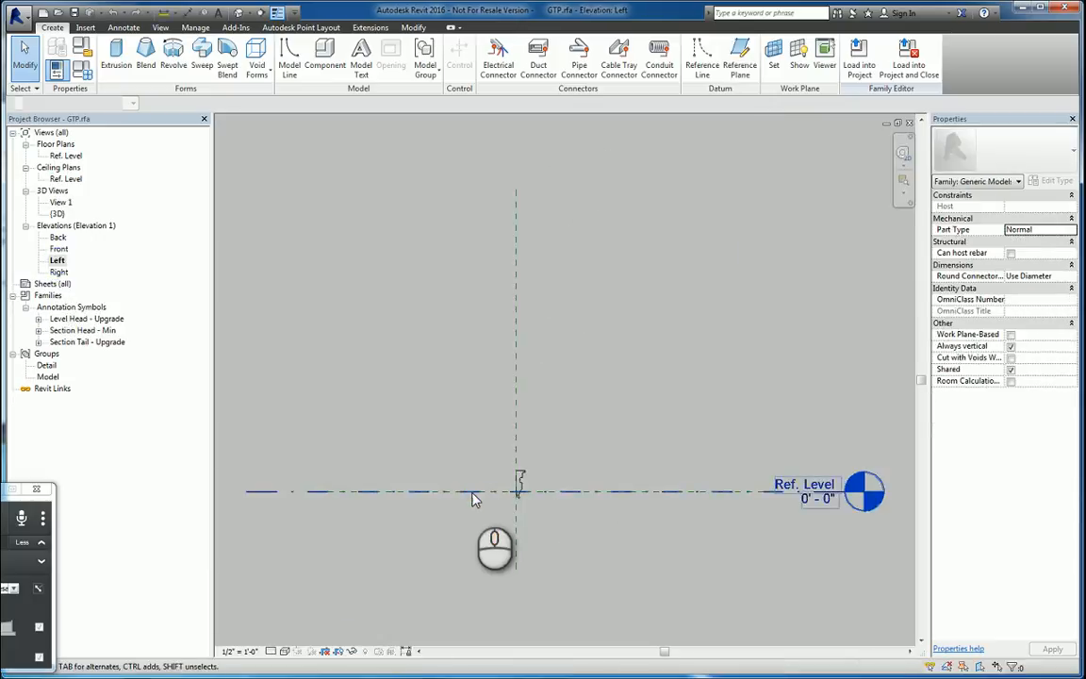
# - Edit the bracket extrusion's sketch and delete its entire existing outline
pyautogui.scroll(2, 514, 446)
pyautogui.scroll(3, 514, 446)
pyautogui.click(492, 382)
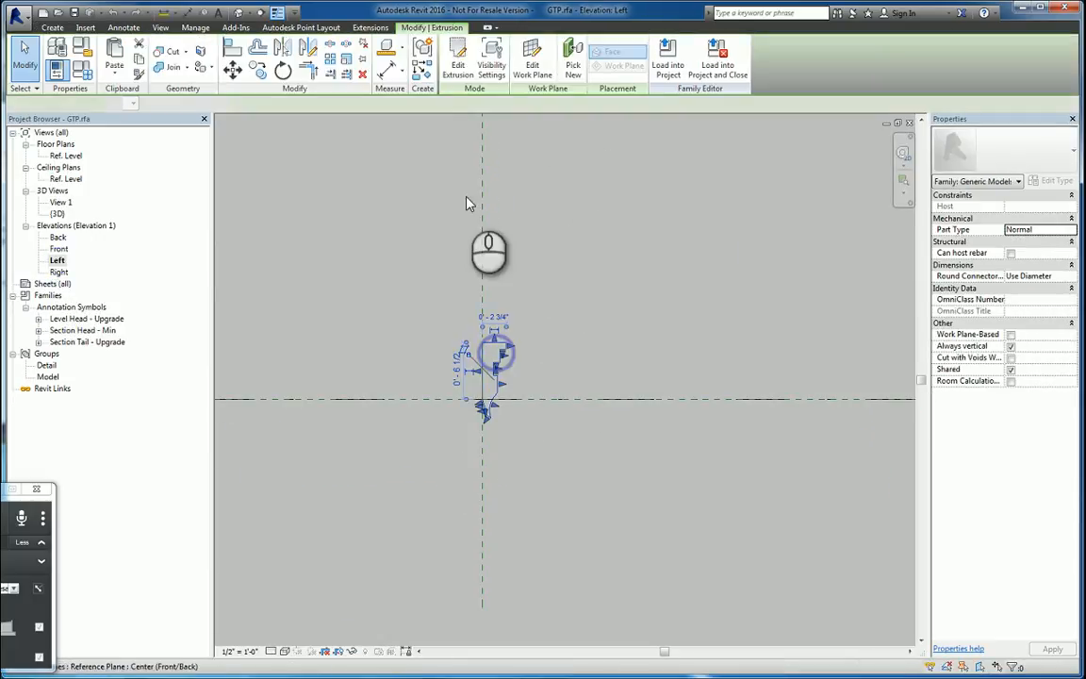
pyautogui.click(457, 58)
pyautogui.scroll(3, 517, 378)
pyautogui.moveTo(376, 243)
pyautogui.mouseDown()
pyautogui.moveTo(569, 484)
pyautogui.moveTo(562, 477)
pyautogui.mouseUp()
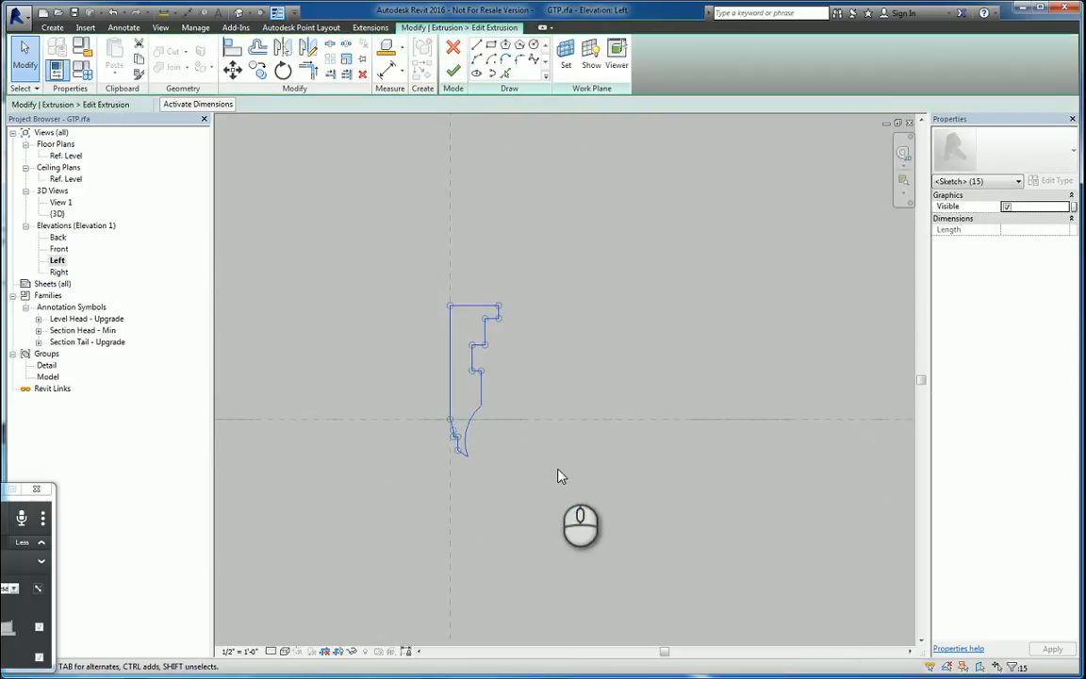
pyautogui.press('Delete')
# - Draw a new bracket's top edge from the reference plane intersection, a front edge about 1 1/2" down, and an arc curving inward below it
pyautogui.moveTo(555, 336); pyautogui.dragTo(328, 159, button='middle')
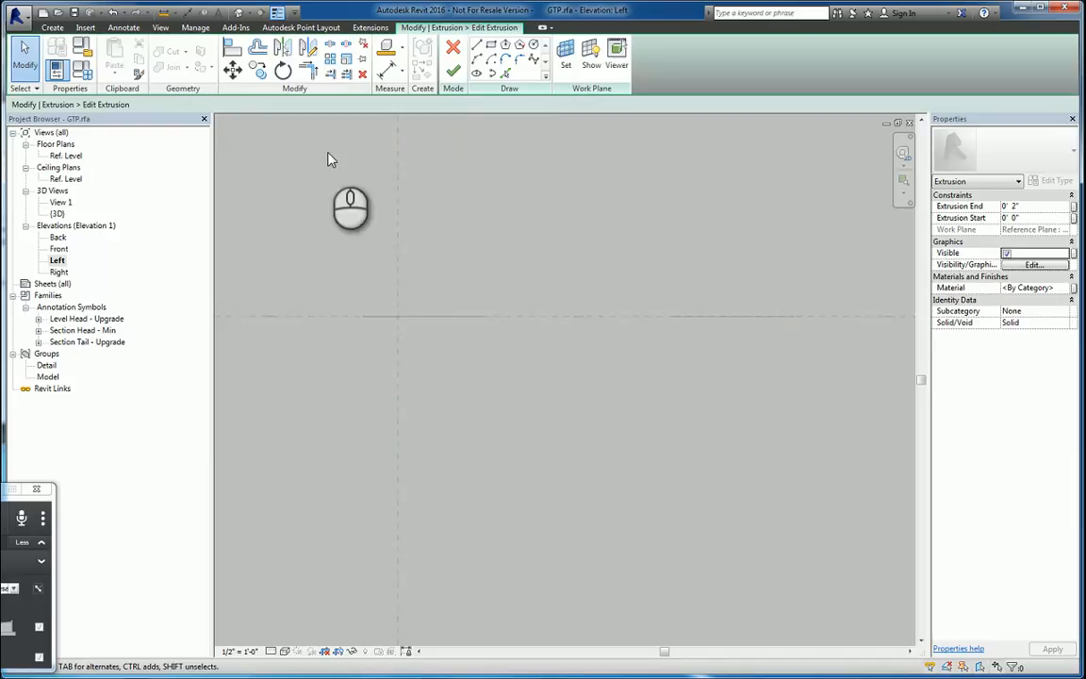
pyautogui.click(477, 47)
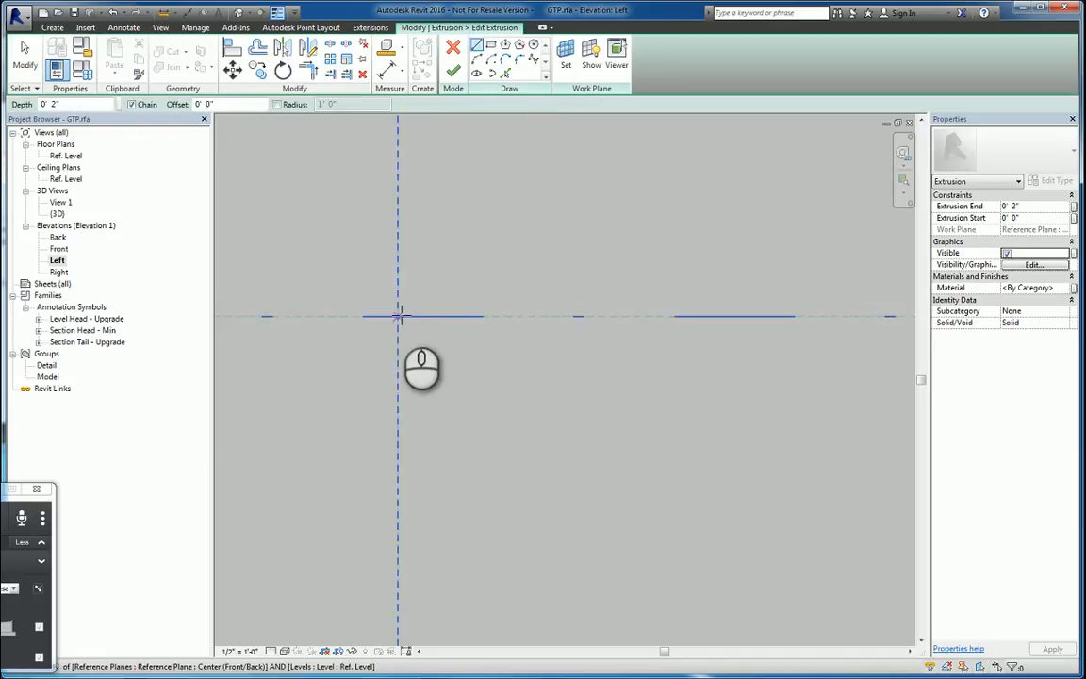
pyautogui.click(504, 313)
pyautogui.click(506, 341)
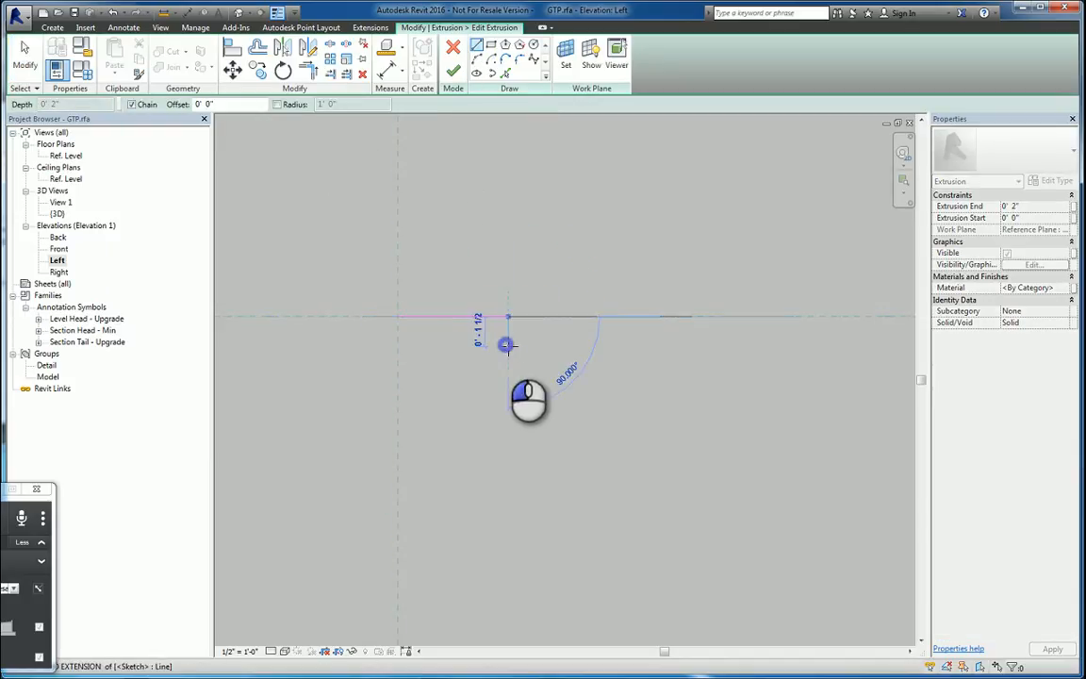
pyautogui.click(477, 58)
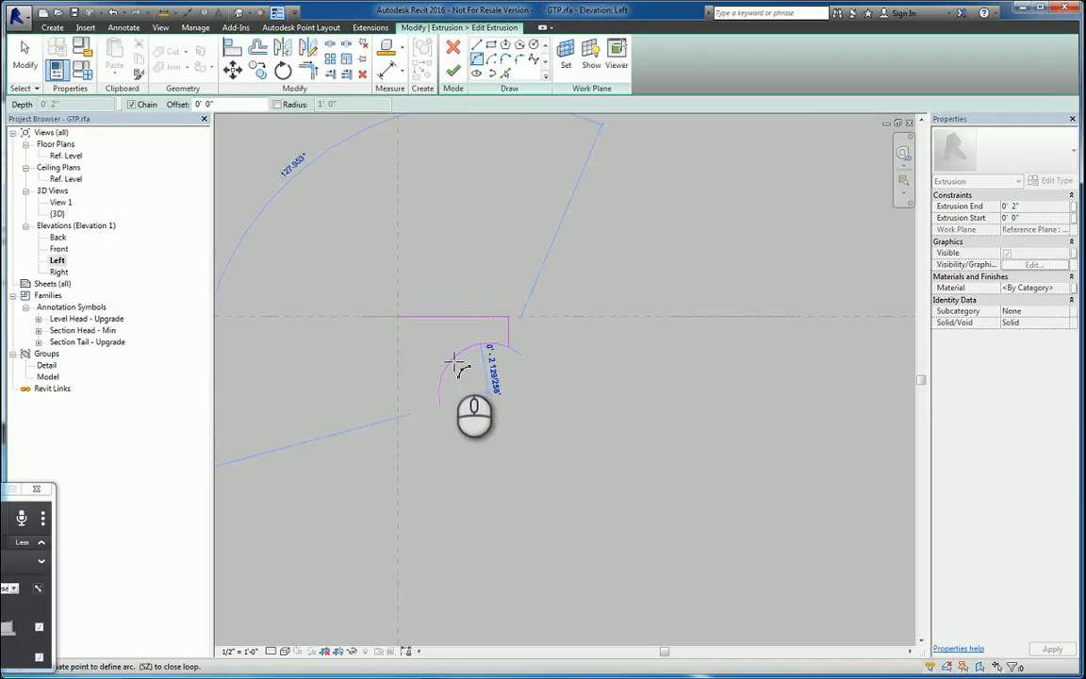
pyautogui.click(456, 382)
# - Continue the bracket front with a vertical line, a slanted line about 2" long and another vertical, ending in a small arc at the vertical reference plane
pyautogui.click(477, 45)
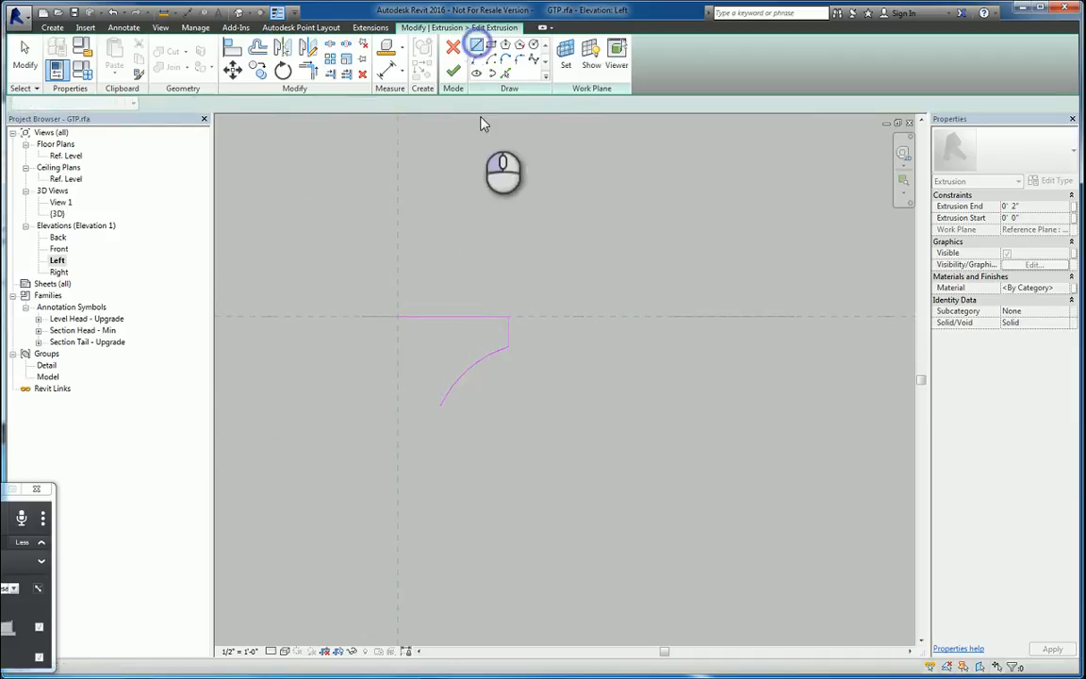
pyautogui.click(443, 463)
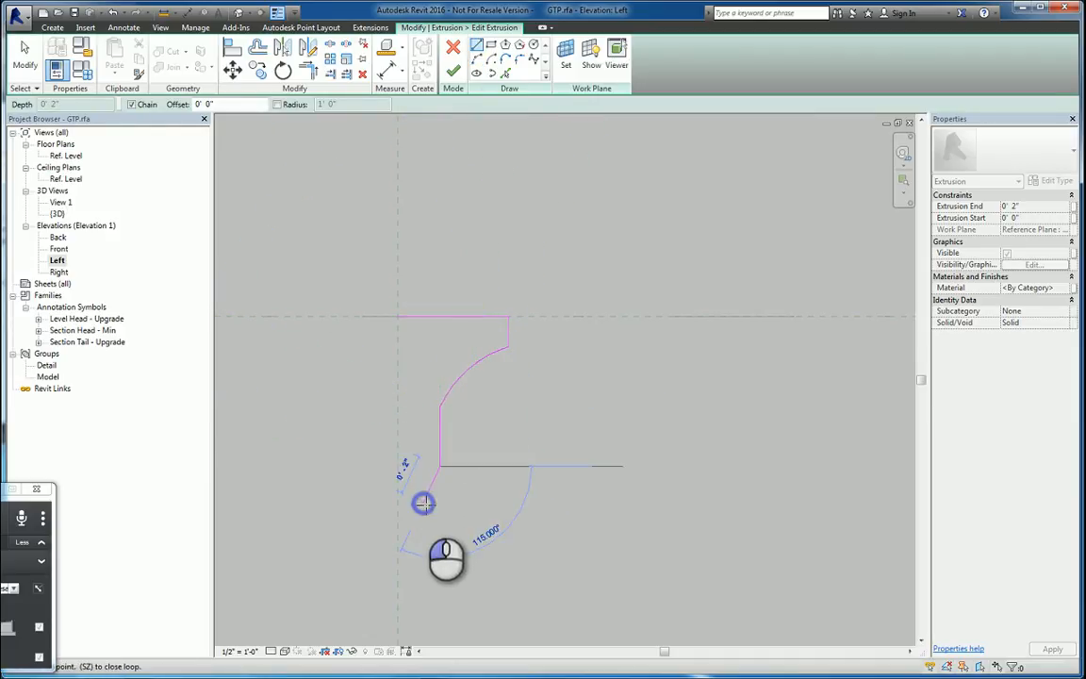
pyautogui.click(425, 555)
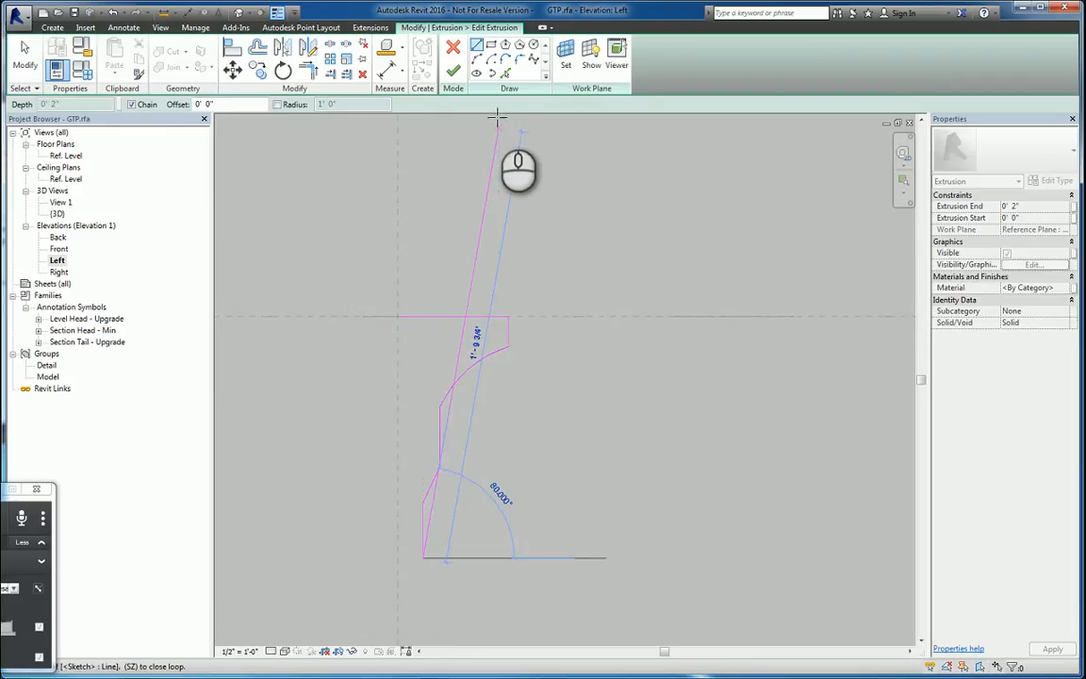
pyautogui.click(477, 61)
pyautogui.moveTo(509, 451); pyautogui.dragTo(509, 354, button='middle')
pyautogui.scroll(2, 441, 460)
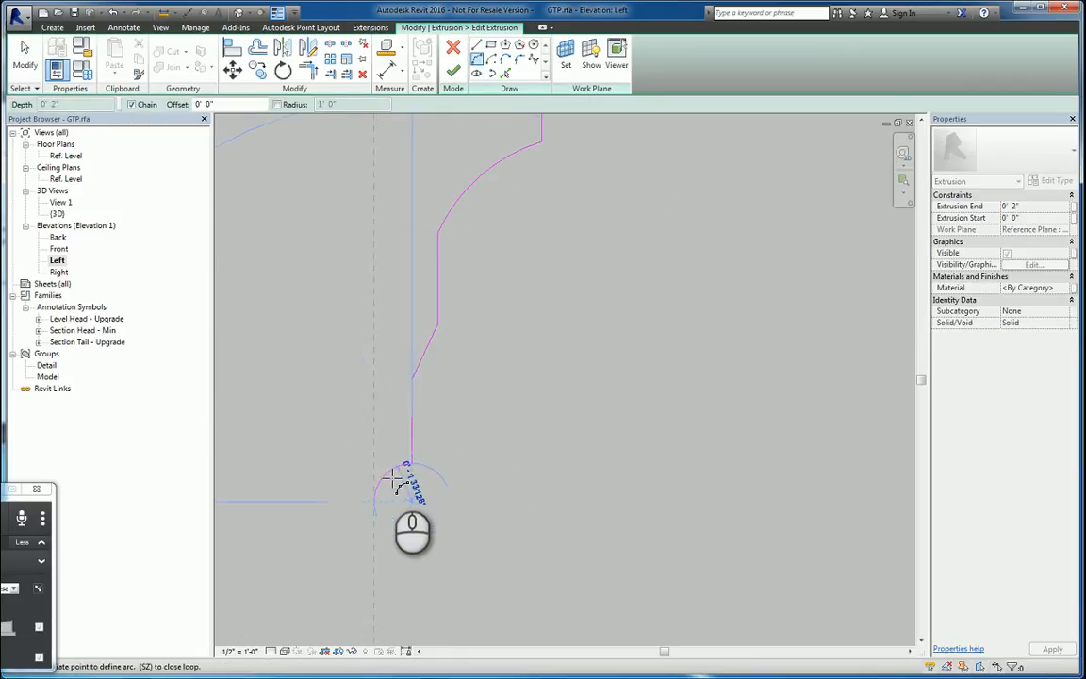
pyautogui.click(389, 476)
# - Close the bracket outline with a straight back line along the vertical reference plane up to the top edge's start
pyautogui.click(477, 45)
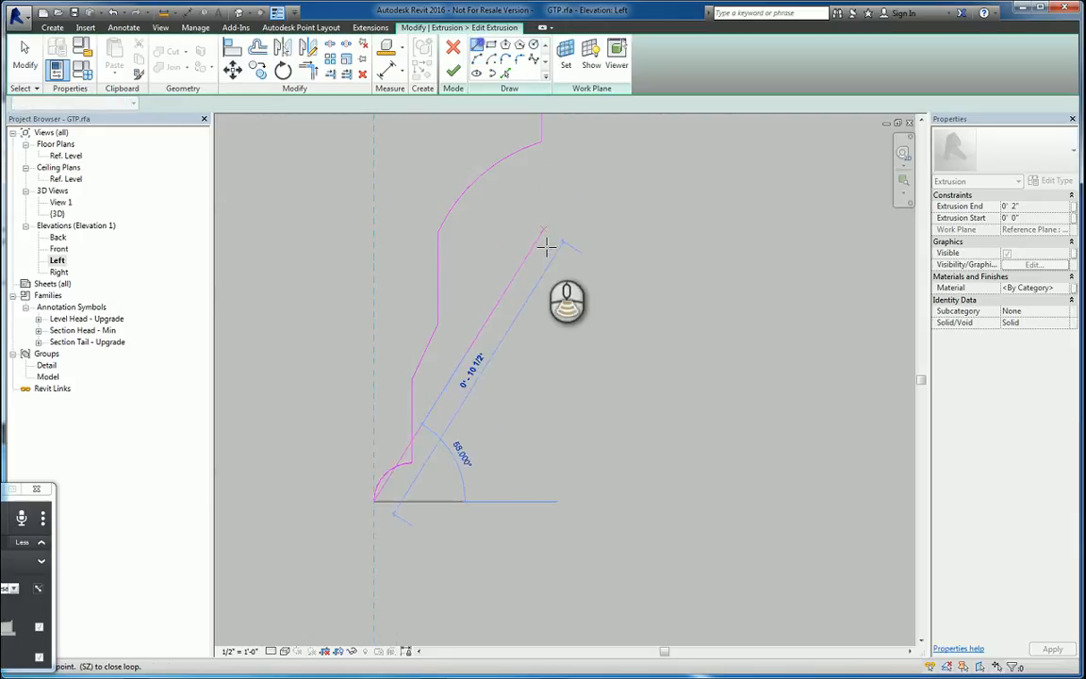
pyautogui.moveTo(548, 269); pyautogui.dragTo(578, 445, button='middle')
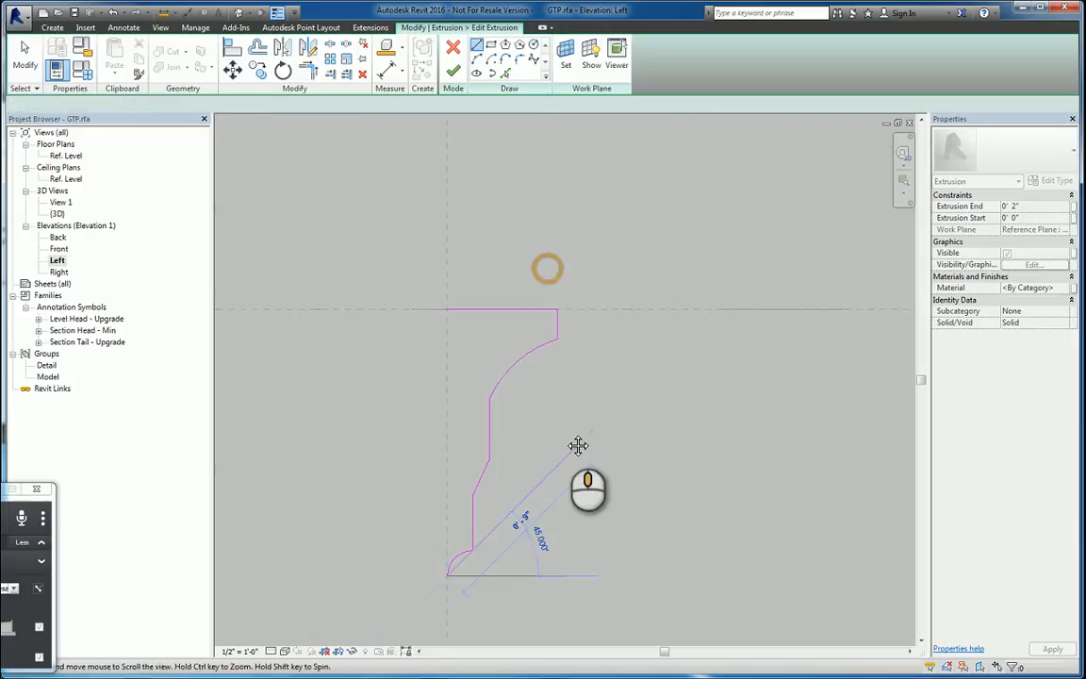
pyautogui.click(444, 309)
pyautogui.click(24, 54)
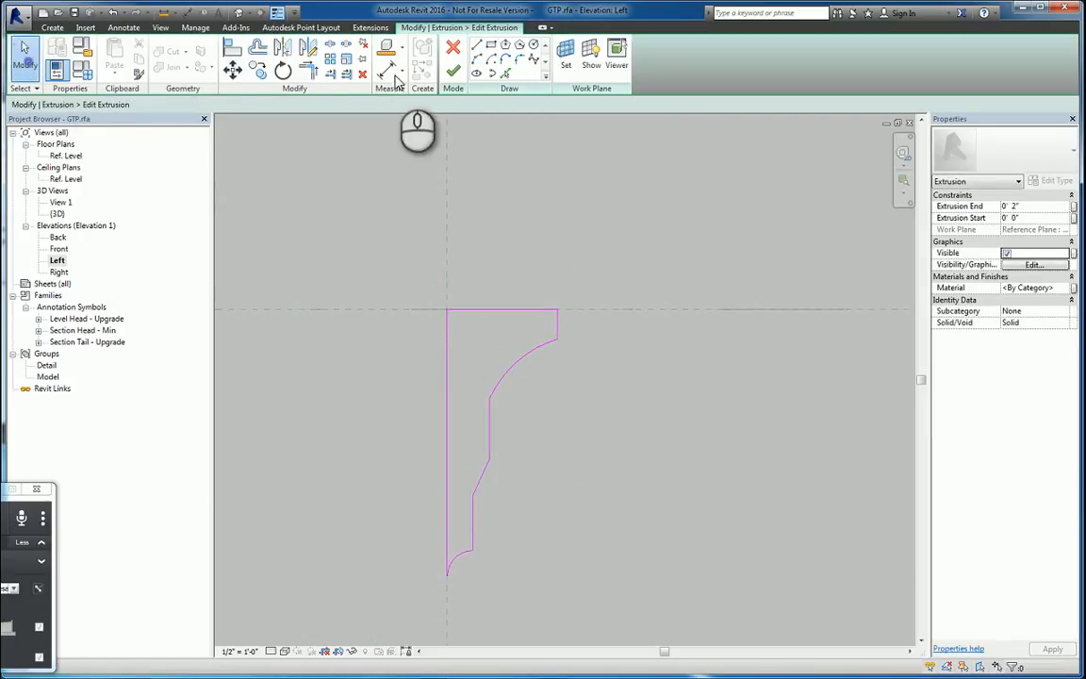
# - Sketch a narrow horizontal rectangular cutout beneath the bracket's top edge and a vertical one about 1/2" by 3" beside the back edge
pyautogui.click(492, 45)
pyautogui.scroll(4, 497, 376)
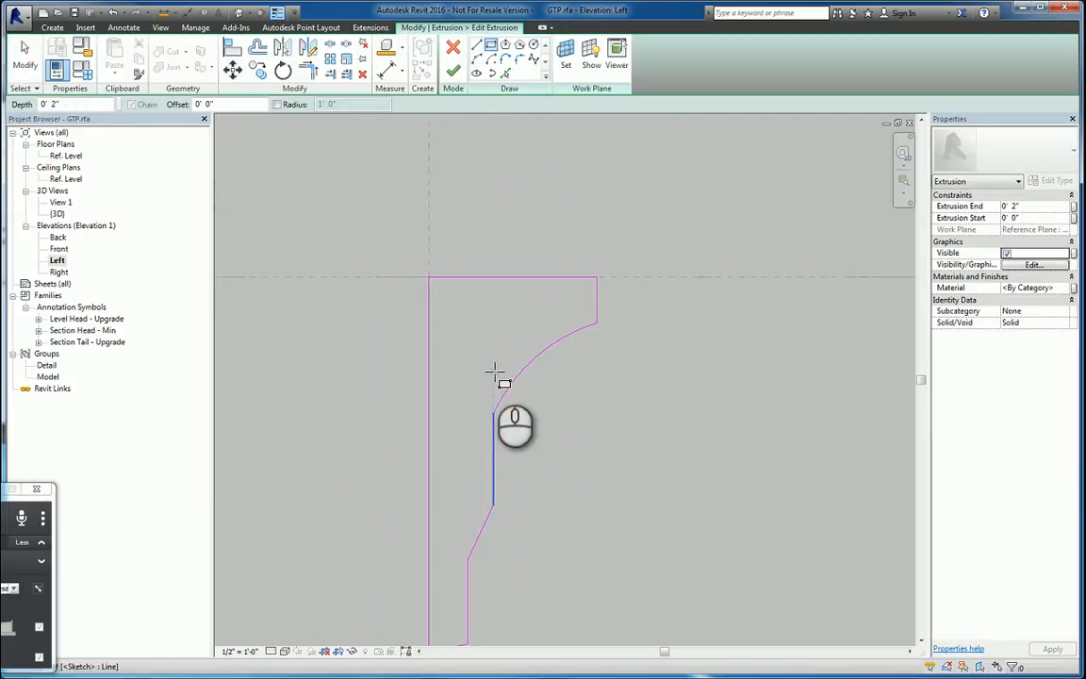
pyautogui.click(428, 269)
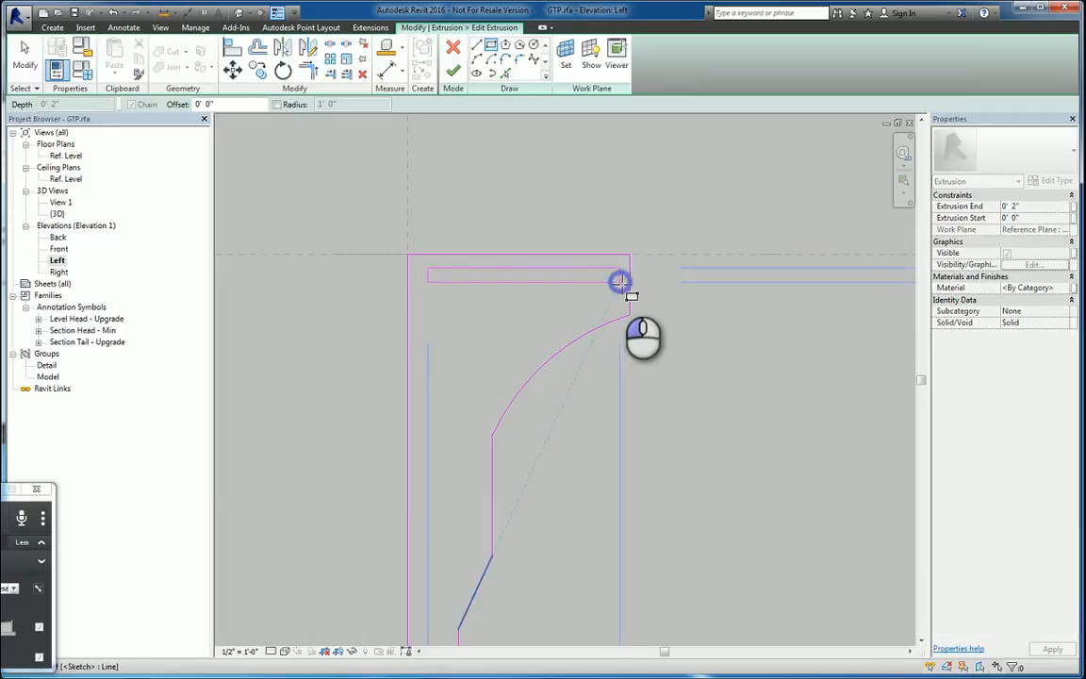
pyautogui.click(620, 281)
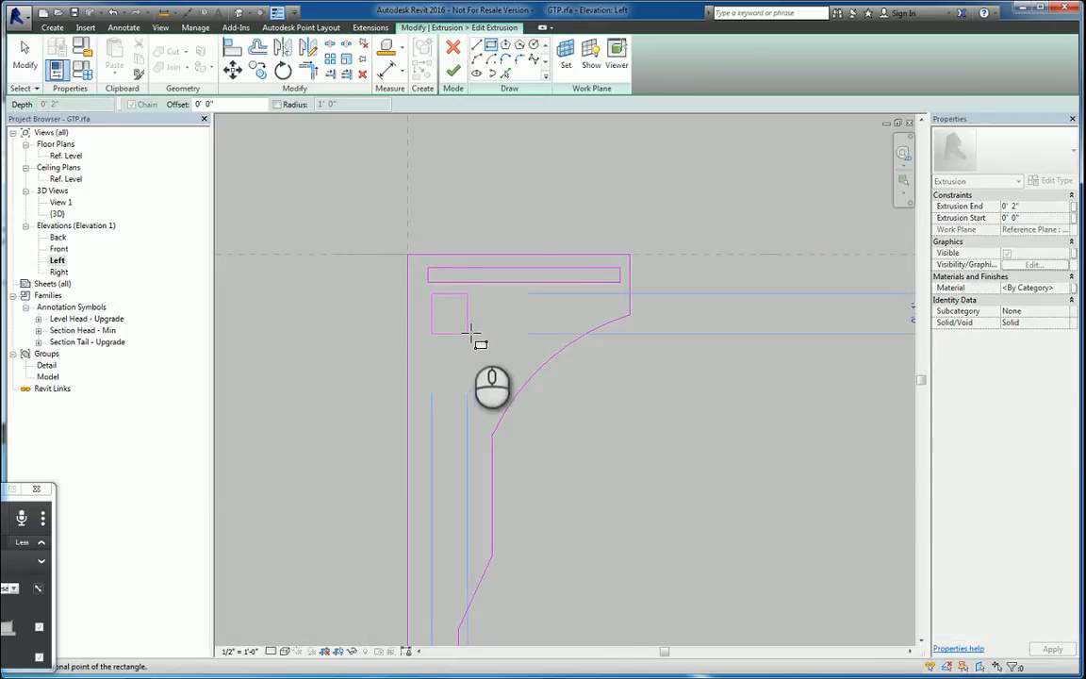
pyautogui.click(451, 412)
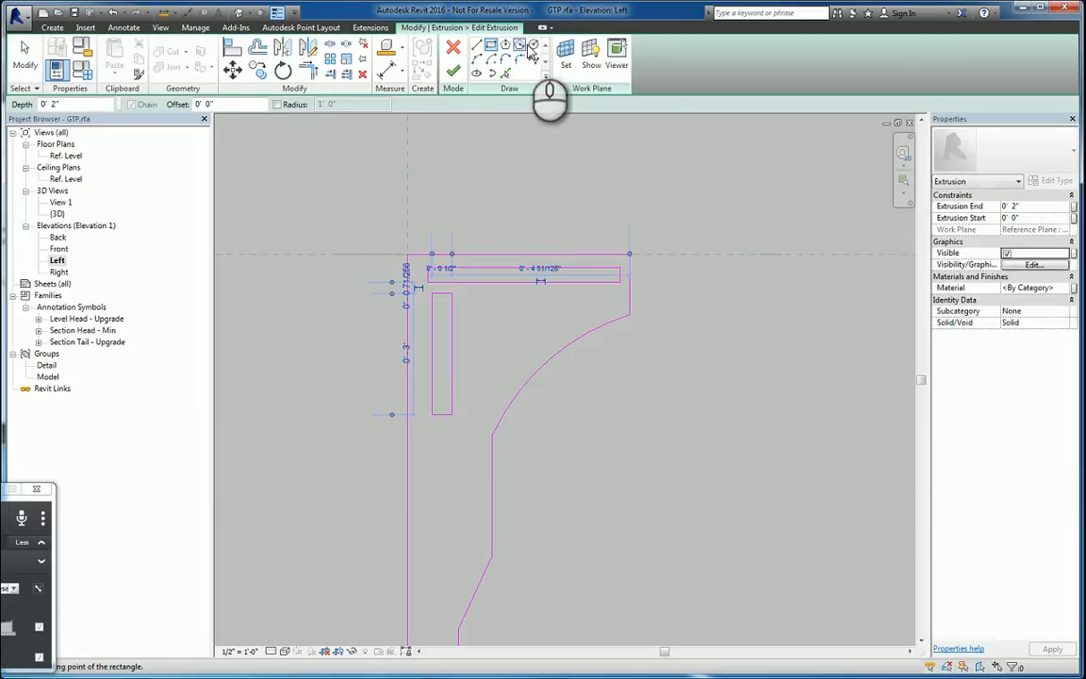
# - Sketch a circular cutout of about 1/2" radius between the rectangles and the front arc, and shift it slightly toward the upper back corner
pyautogui.click(533, 44)
pyautogui.click(505, 337)
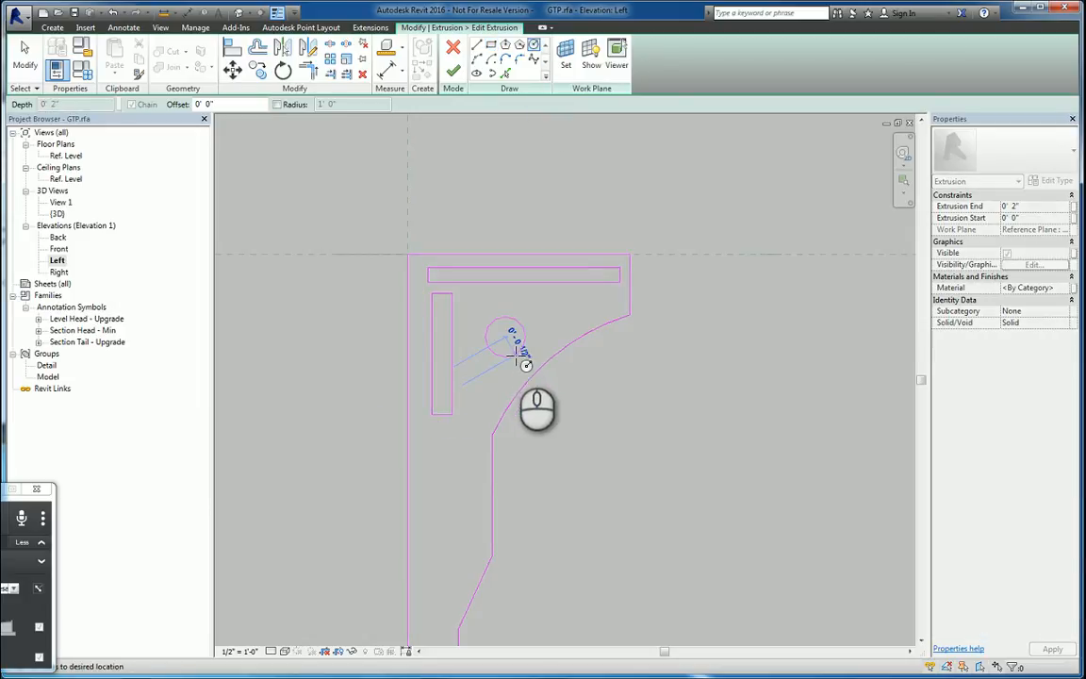
pyautogui.click(519, 350)
pyautogui.click(31, 71)
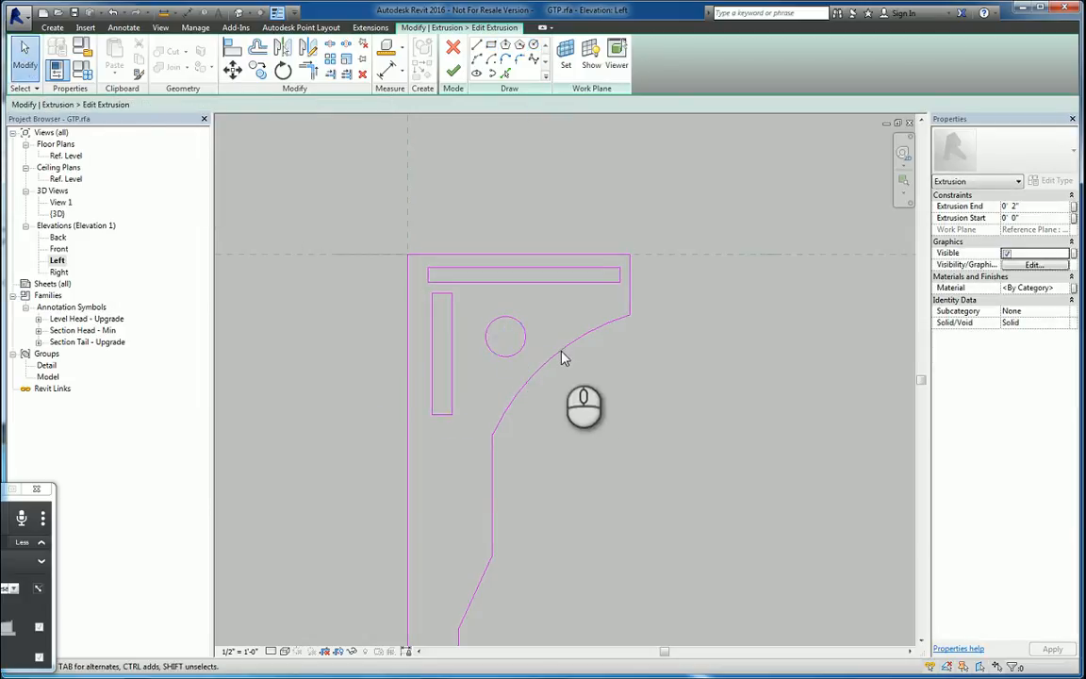
pyautogui.click(509, 355)
pyautogui.moveTo(492, 311); pyautogui.dragTo(497, 310)
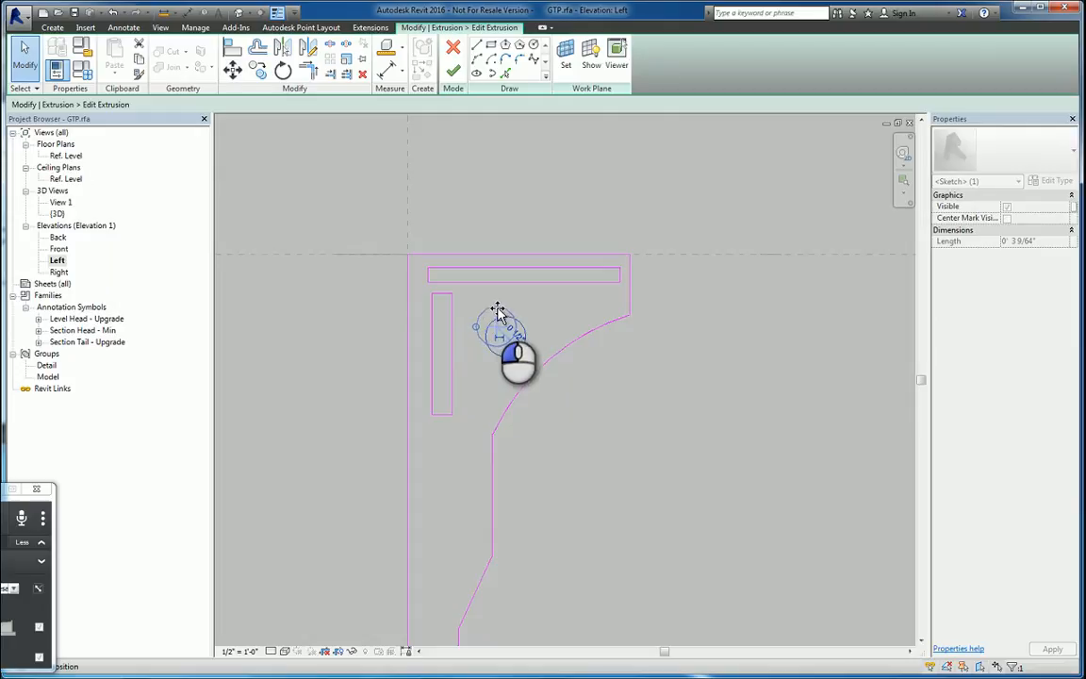
# - Finish the extrusion sketch and view the new bracket in the default 3D view
pyautogui.click(454, 71)
pyautogui.click(608, 233)
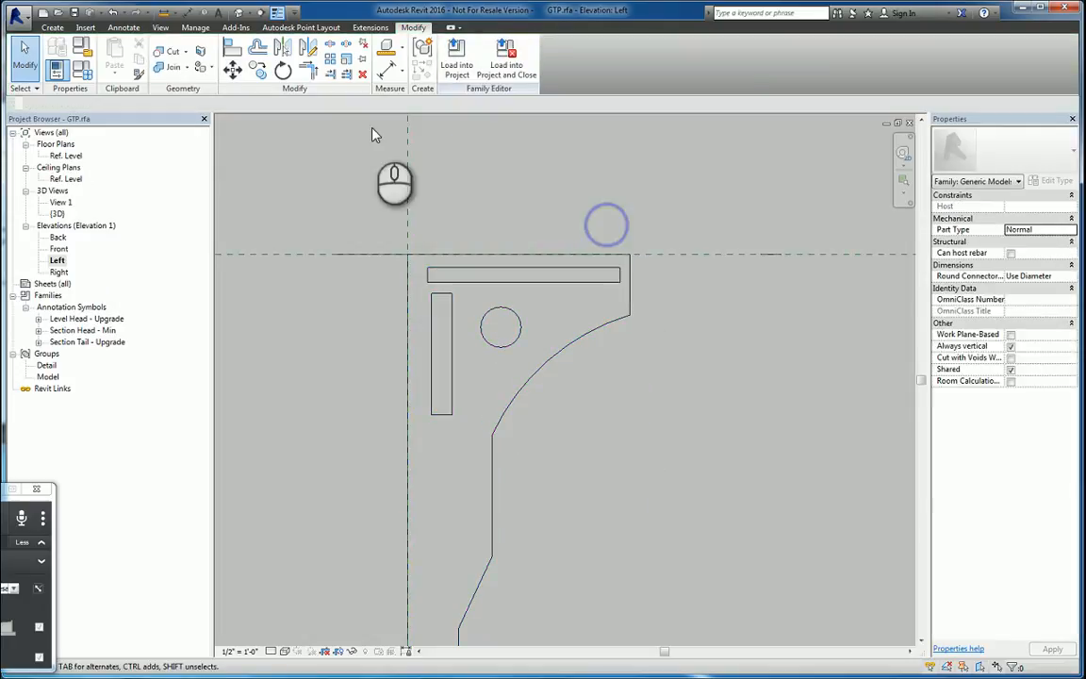
pyautogui.click(236, 13)
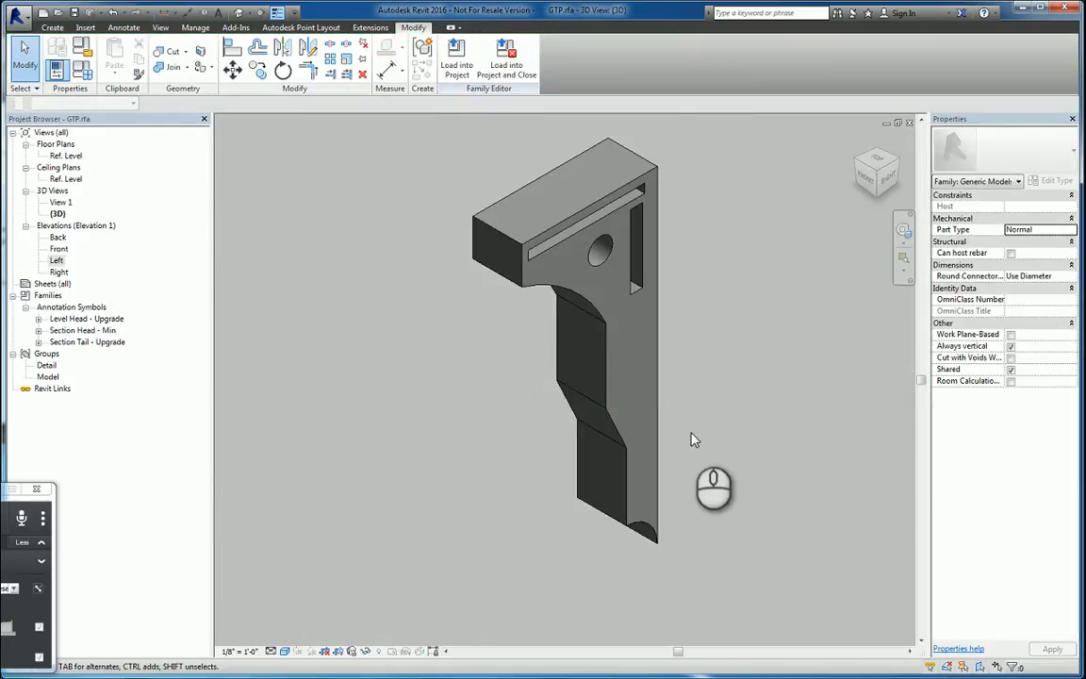
# - Load the edited family into Project4 and close it, saving over GTP.rfa and overwriting the project's existing version
pyautogui.click(507, 66)
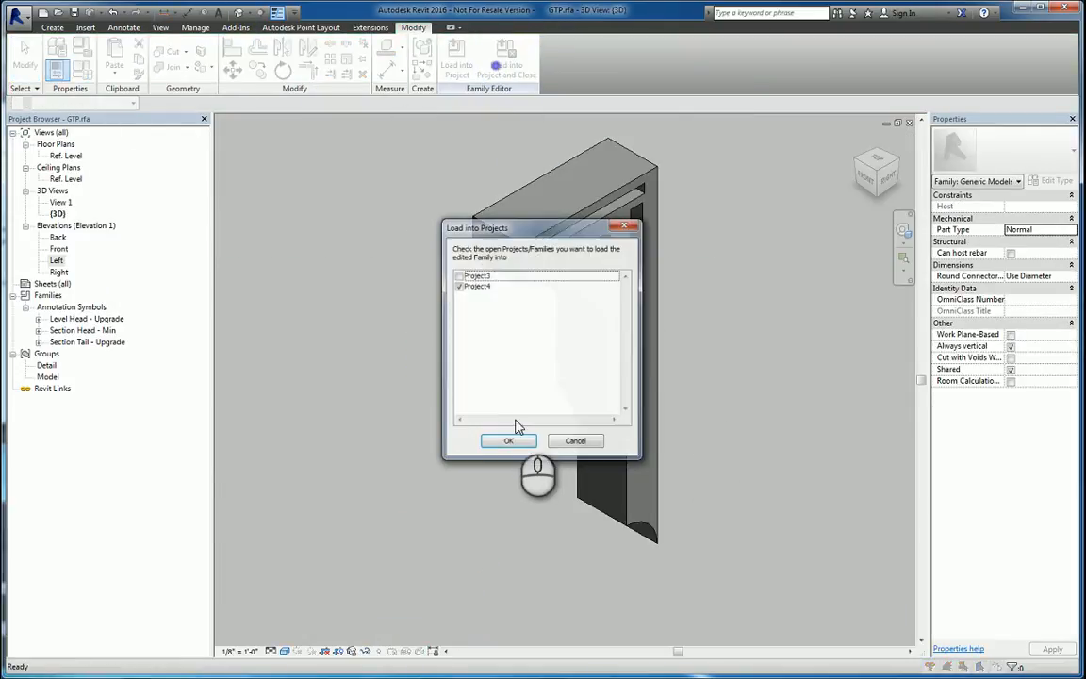
pyautogui.click(509, 441)
pyautogui.click(450, 345)
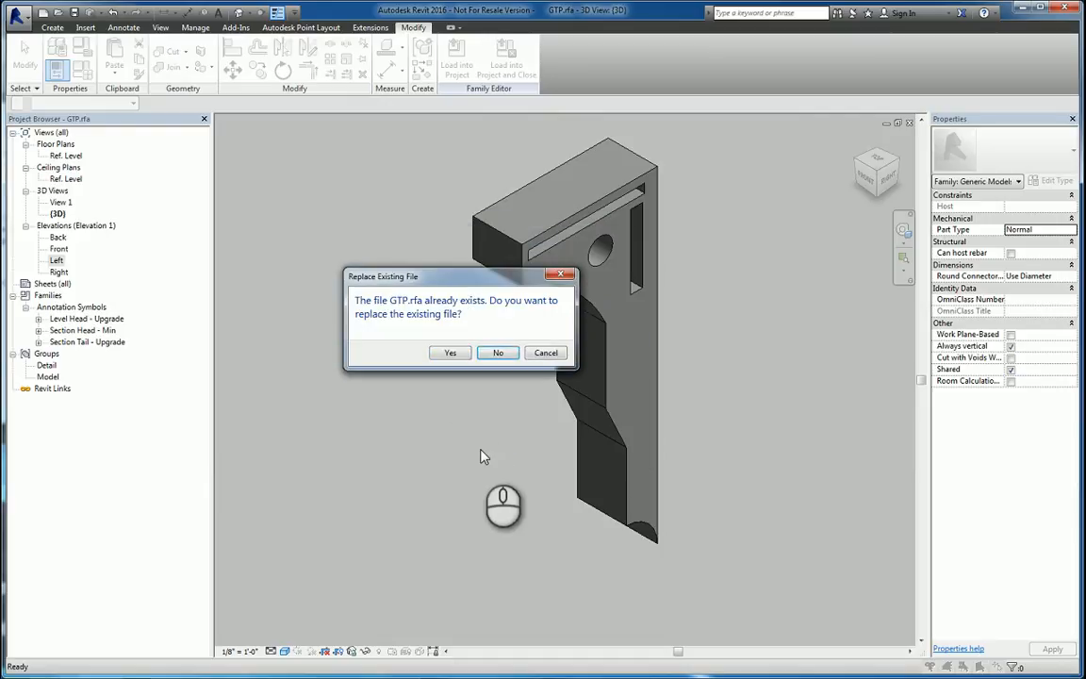
pyautogui.click(451, 352)
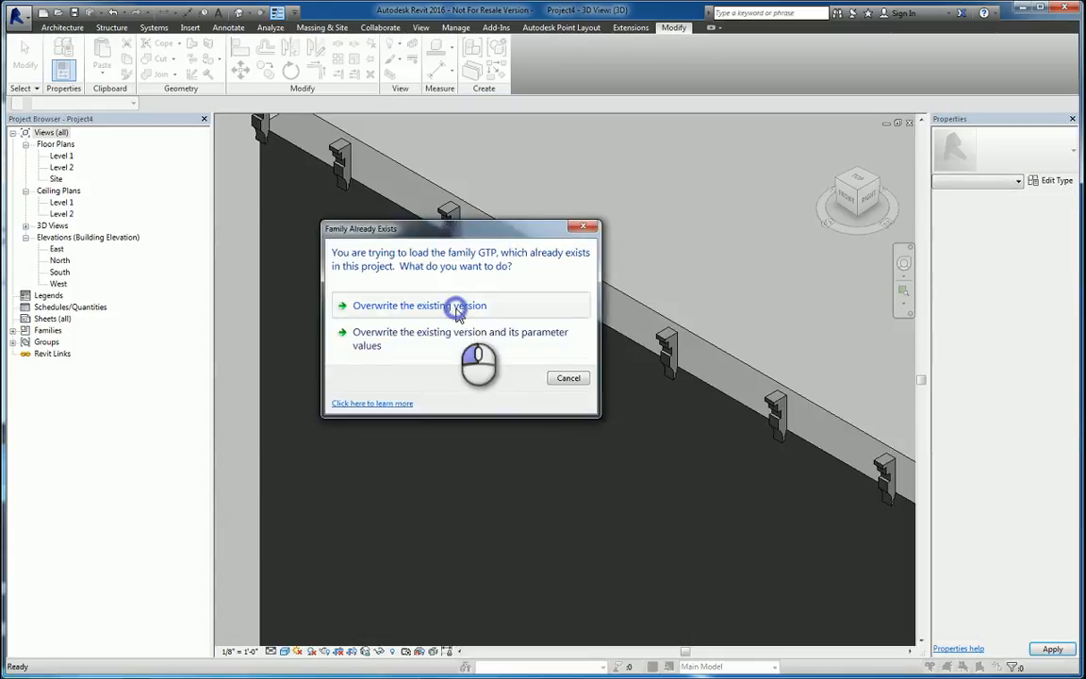
pyautogui.click(456, 307)
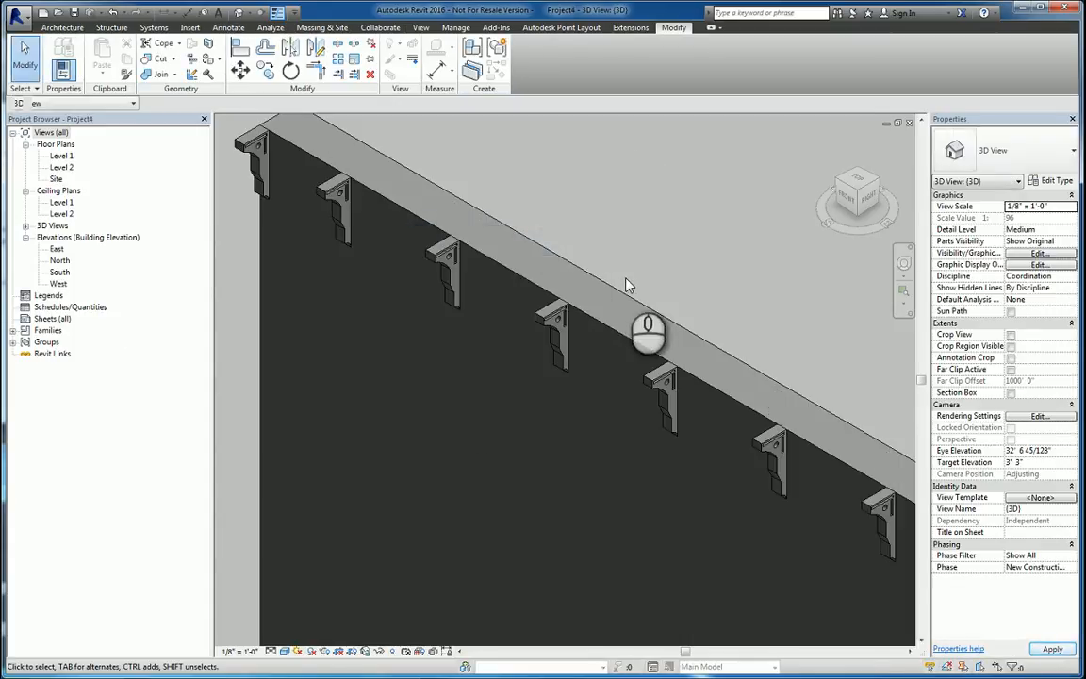
# - Examine the updated brackets along the full length of the wall's top edge, including the far end
pyautogui.scroll(-2, 710, 275)
pyautogui.scroll(-2, 710, 275)
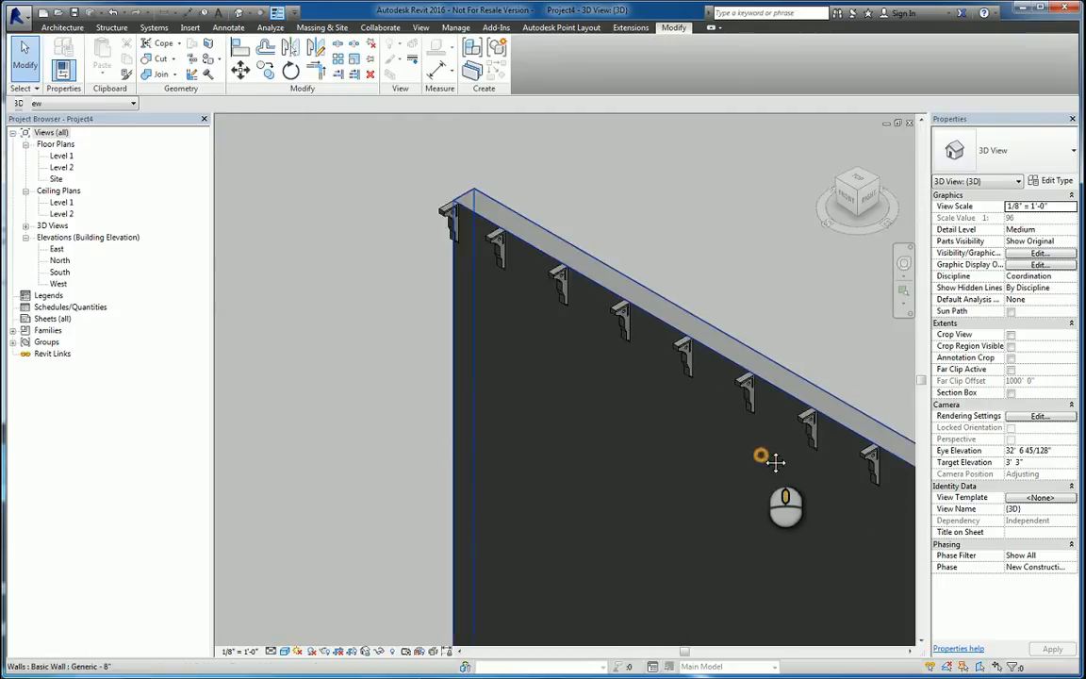
pyautogui.moveTo(775, 462); pyautogui.dragTo(648, 386, button='middle')
pyautogui.scroll(-2, 687, 428)
pyautogui.moveTo(801, 489); pyautogui.dragTo(704, 438, button='middle')
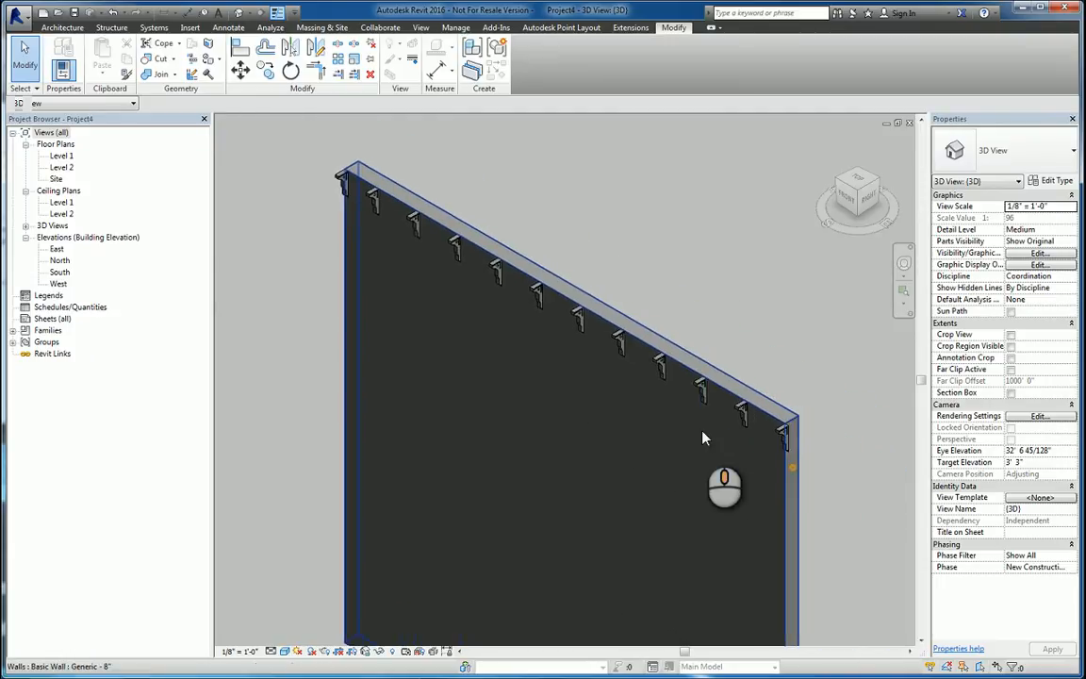
pyautogui.scroll(3, 785, 436)
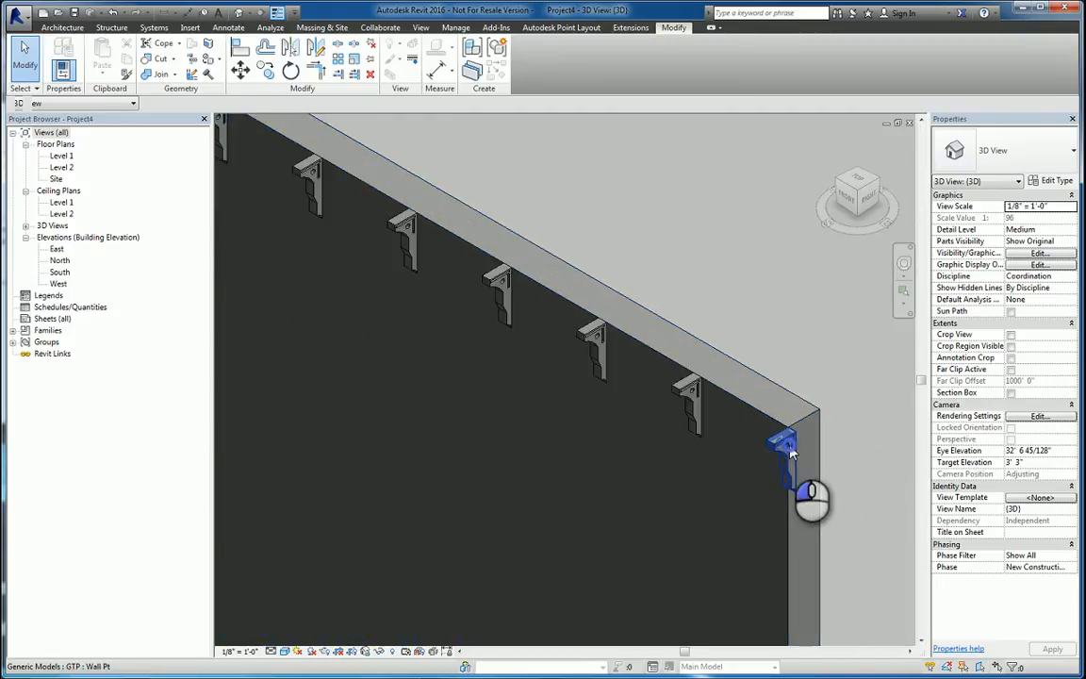
# - Check the Level 1 floor plan and Level 1 ceiling plan for the selected end bracket, and return to the 3D view
pyautogui.click(790, 453)
pyautogui.scroll(3, 790, 424)
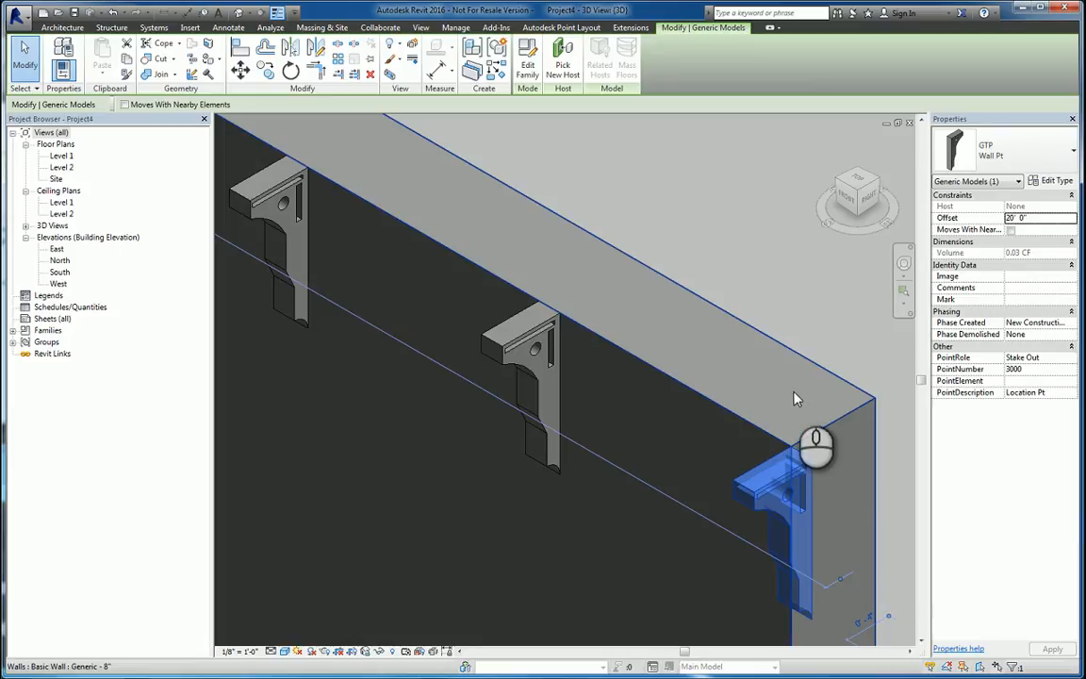
pyautogui.scroll(2, 795, 401)
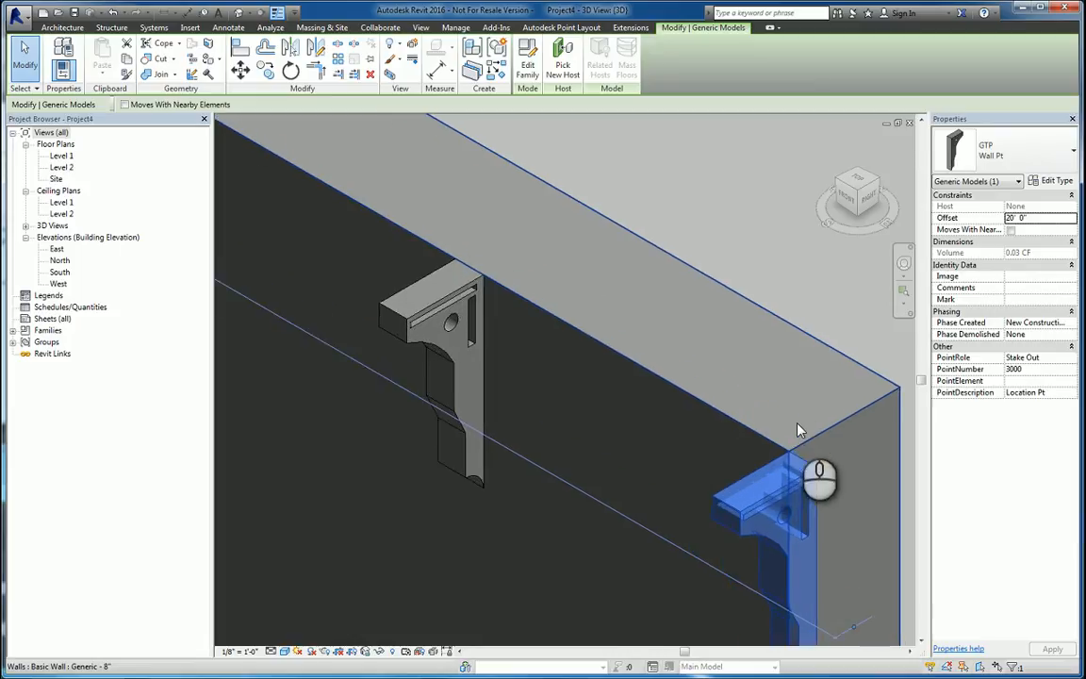
pyautogui.doubleClick(62, 156)
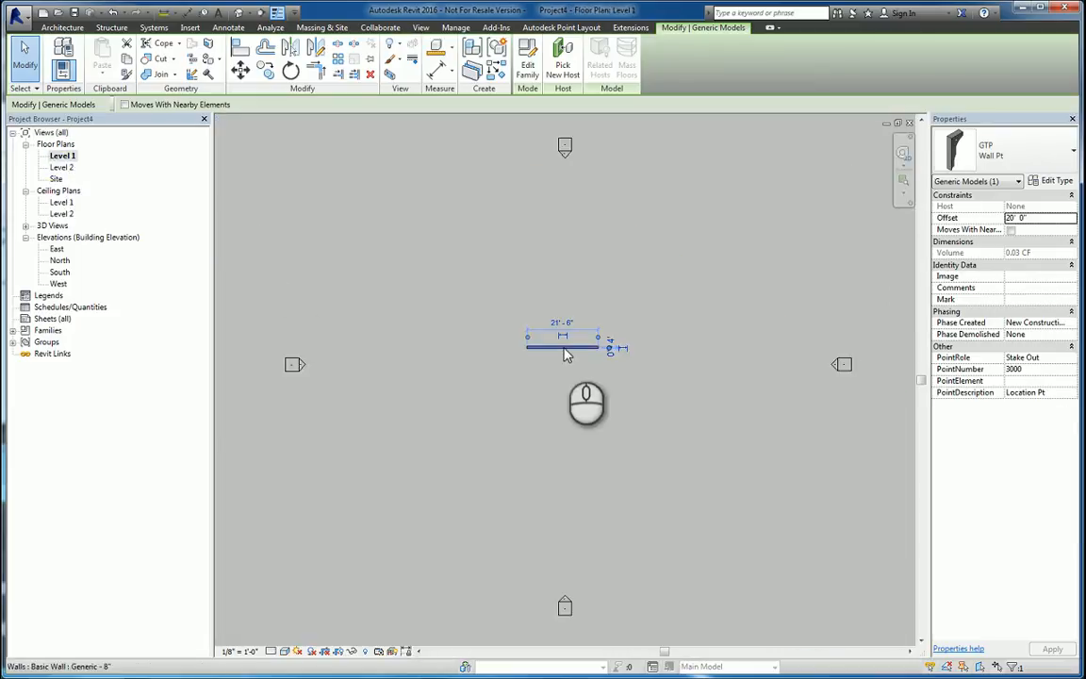
pyautogui.doubleClick(61, 202)
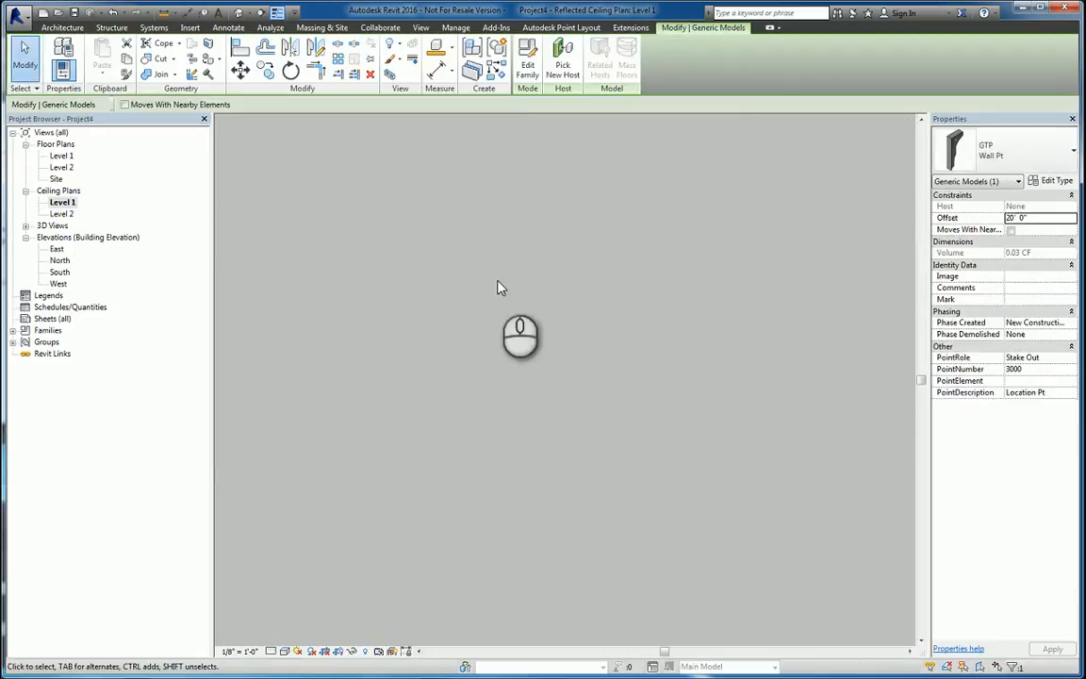
pyautogui.click(714, 279)
pyautogui.click(907, 123)
pyautogui.click(908, 124)
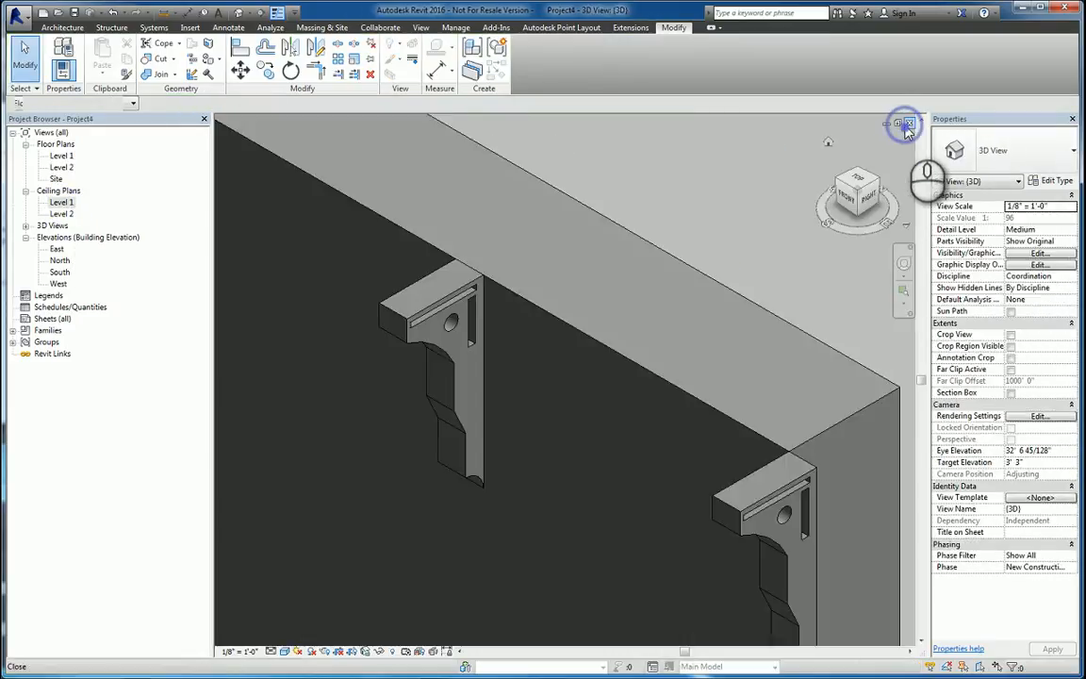
# - From the top view, align the outer side face of the overhanging end bracket flush with the wall's end face
pyautogui.click(857, 185)
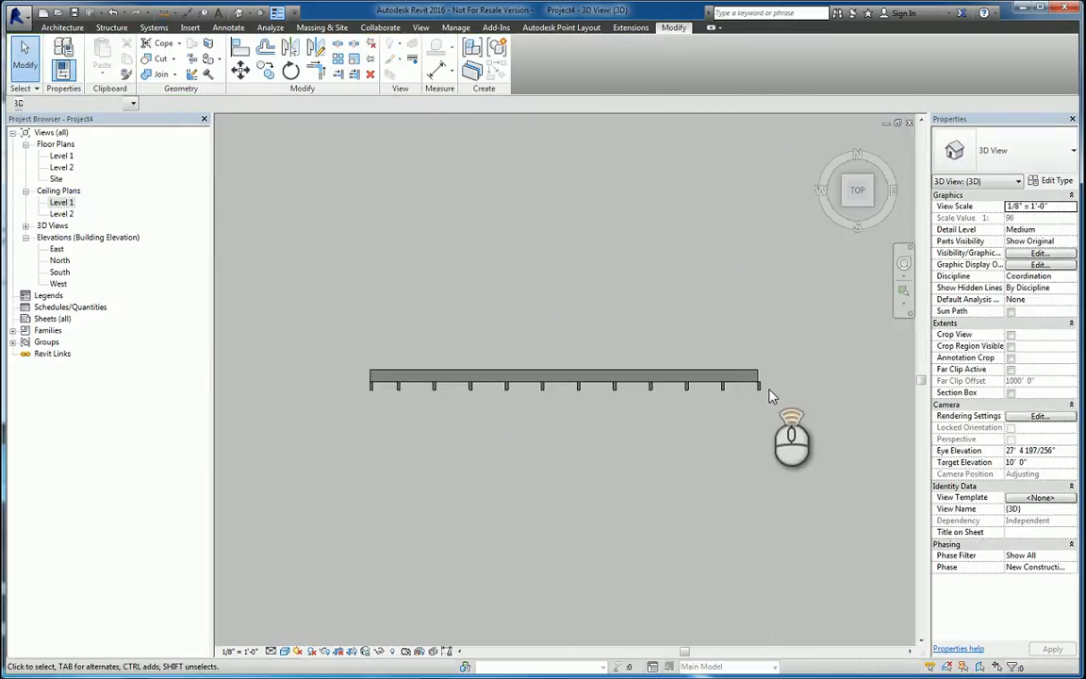
pyautogui.scroll(4, 770, 396)
pyautogui.press('a')
pyautogui.press('l')
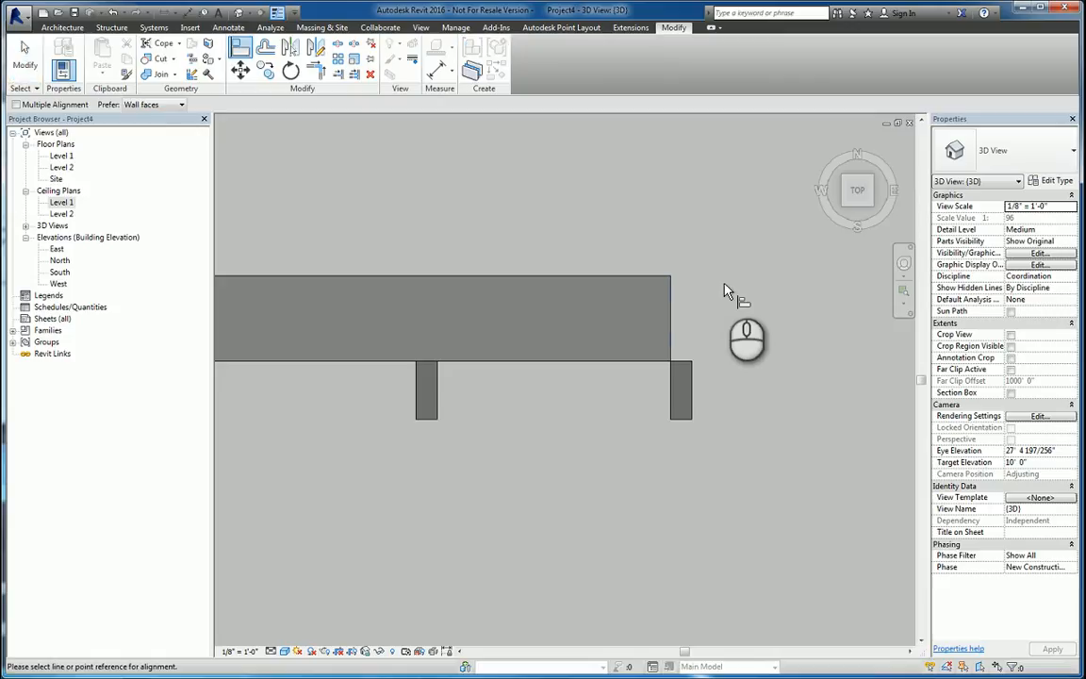
pyautogui.click(670, 316)
pyautogui.click(705, 336)
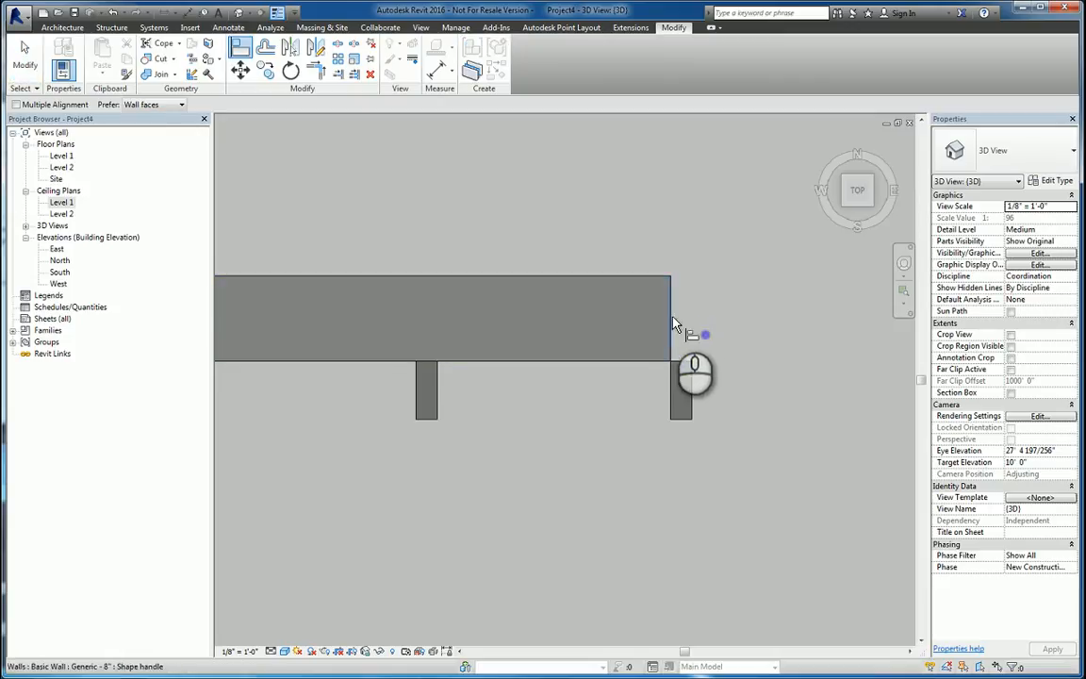
pyautogui.click(673, 323)
pyautogui.click(692, 387)
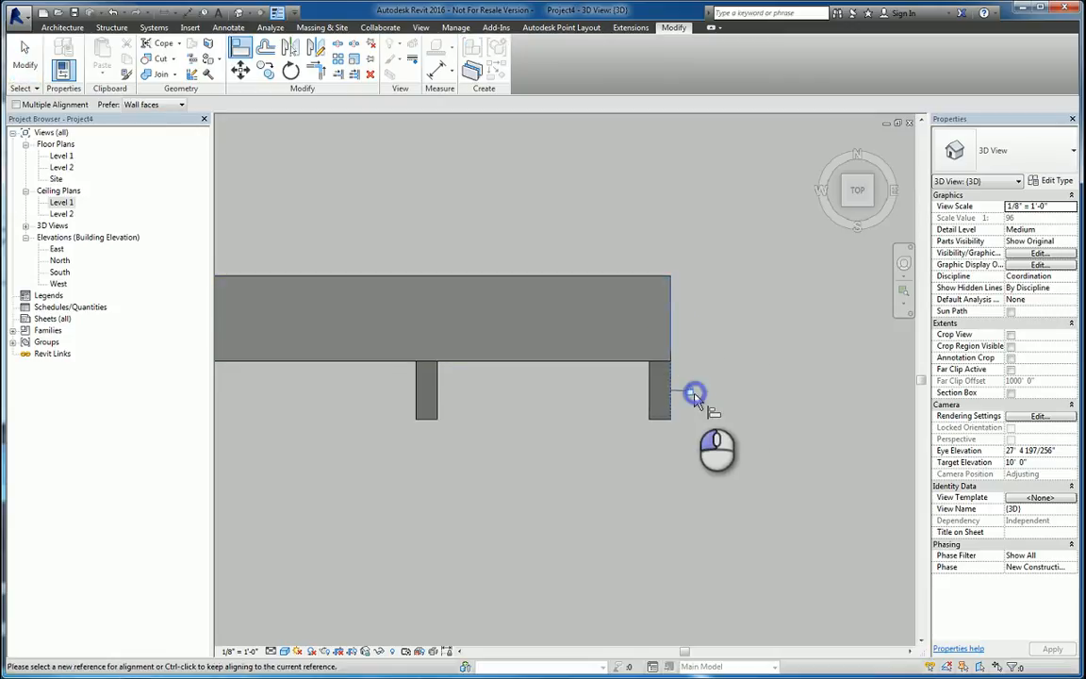
# - Examine the full row of brackets along the wall's top edge from an angled 3D view, including both ends
pyautogui.scroll(-5, 733, 415)
pyautogui.moveTo(569, 475); pyautogui.dragTo(804, 452, button='middle')
pyautogui.scroll(-3, 691, 443)
pyautogui.moveTo(501, 448); pyautogui.dragTo(646, 446, button='middle')
pyautogui.keyDown('shift'); pyautogui.moveTo(823, 145); pyautogui.dragTo(743, 297, button='middle'); pyautogui.keyUp('shift')
pyautogui.scroll(2, 736, 294)
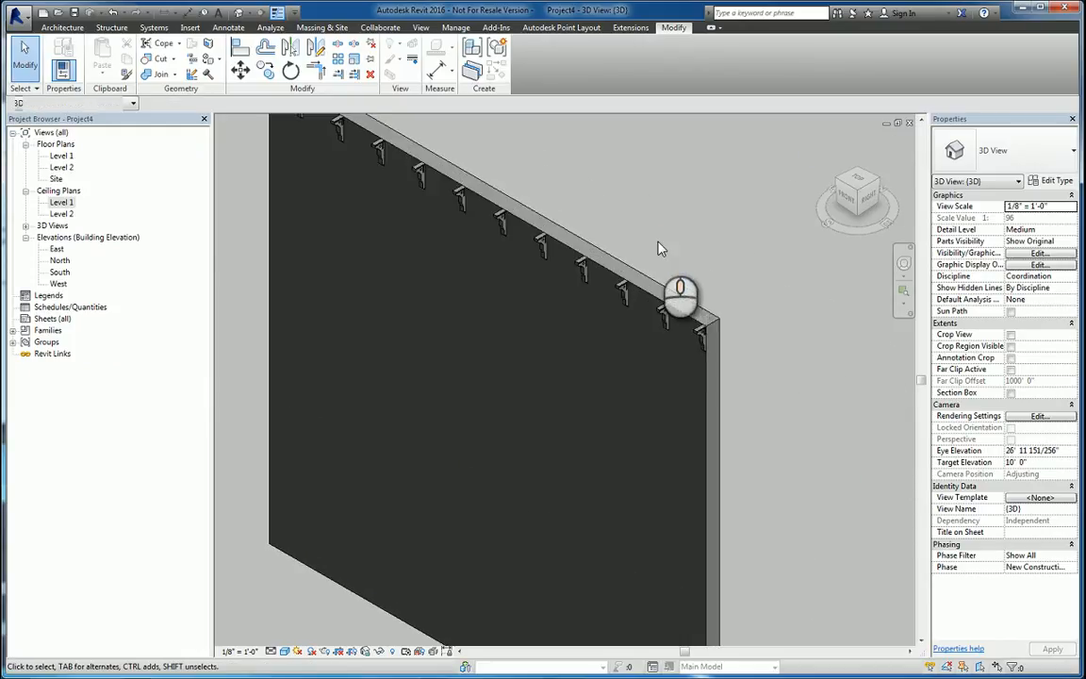
pyautogui.scroll(-2, 660, 248)
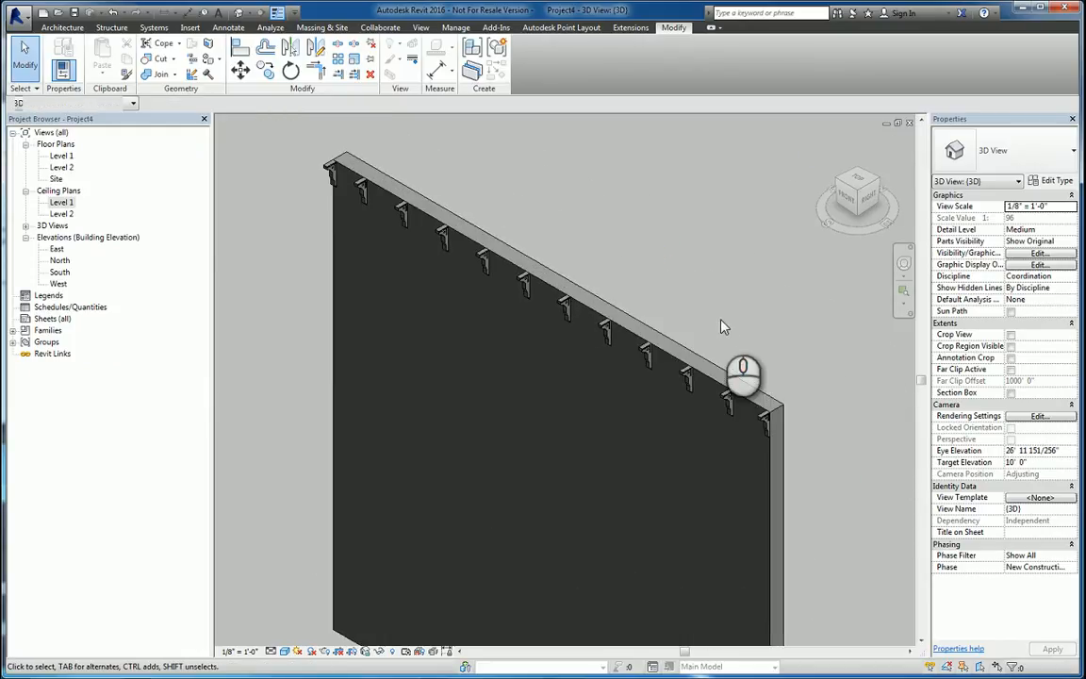